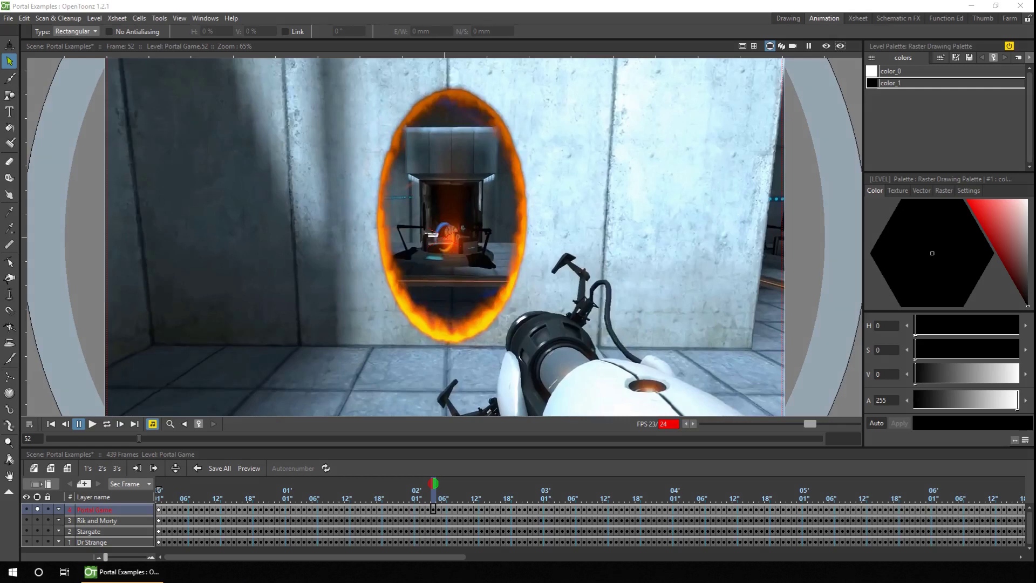
Play the Portal Game clip from its first frame and return to the start.
click(51, 424)
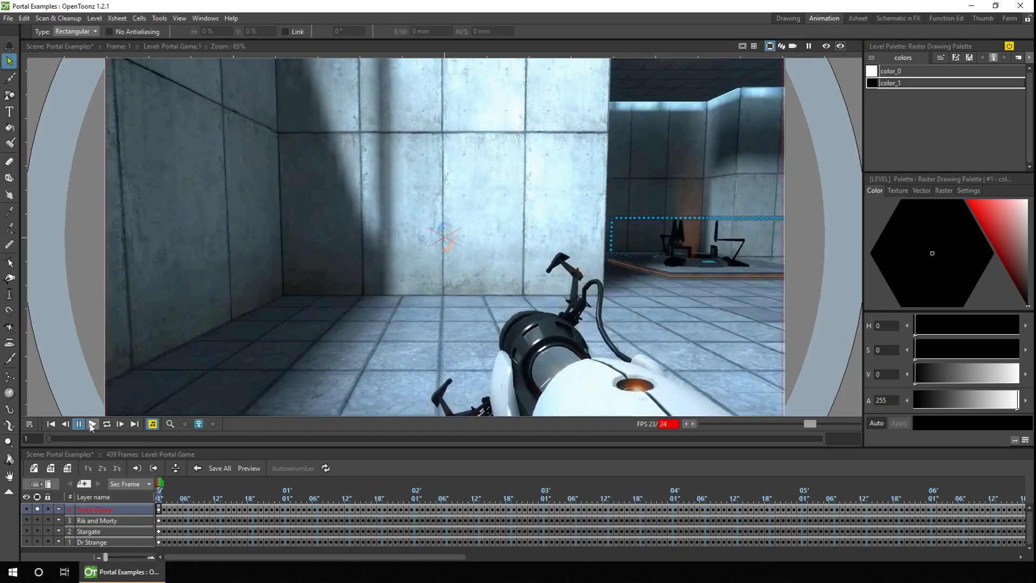
click(92, 424)
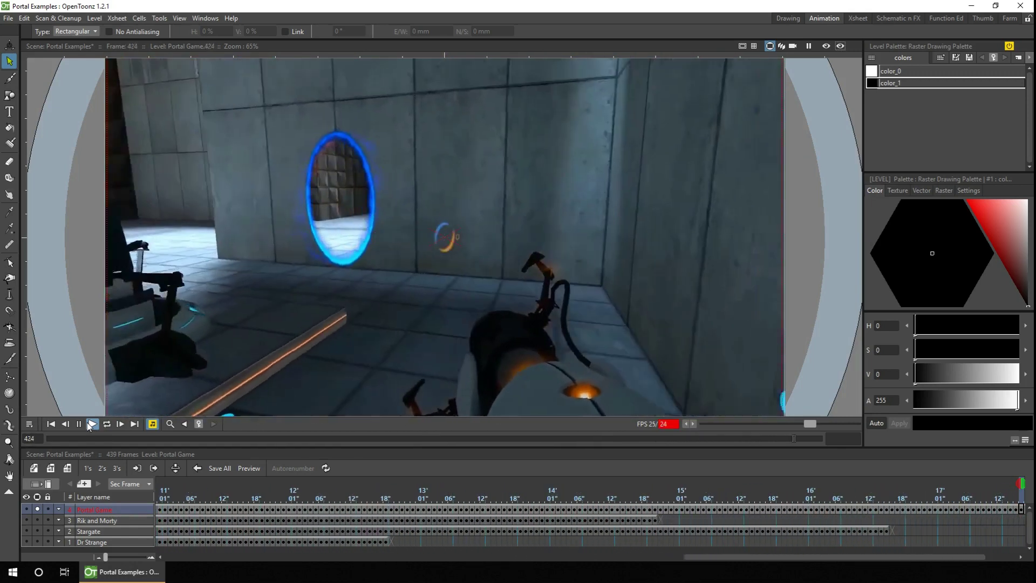
click(52, 424)
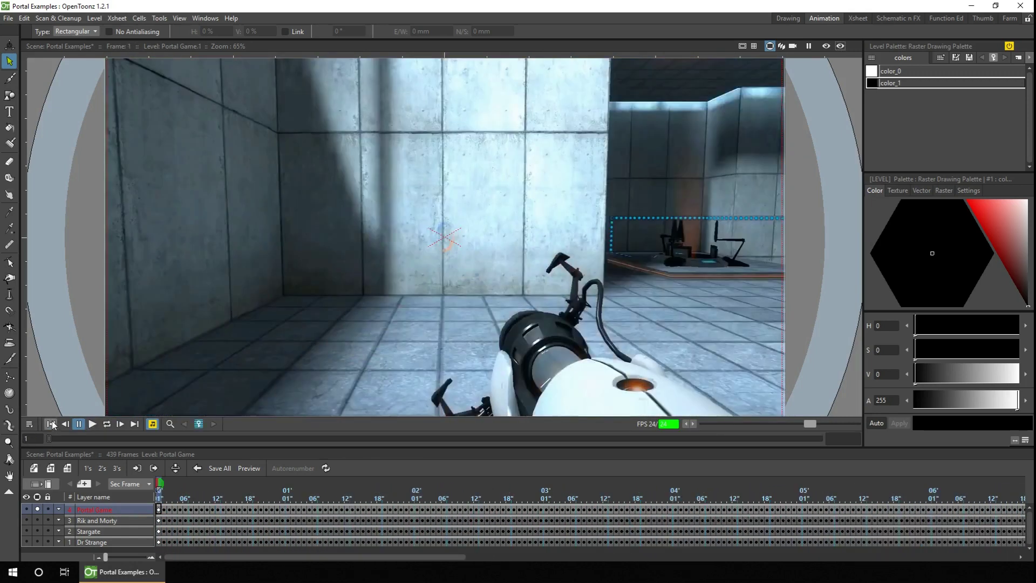
Scrub through the first 44 frames of the Portal Game clip to examine how the orange portal opens and reveals the other side.
drag(160, 500, 242, 509)
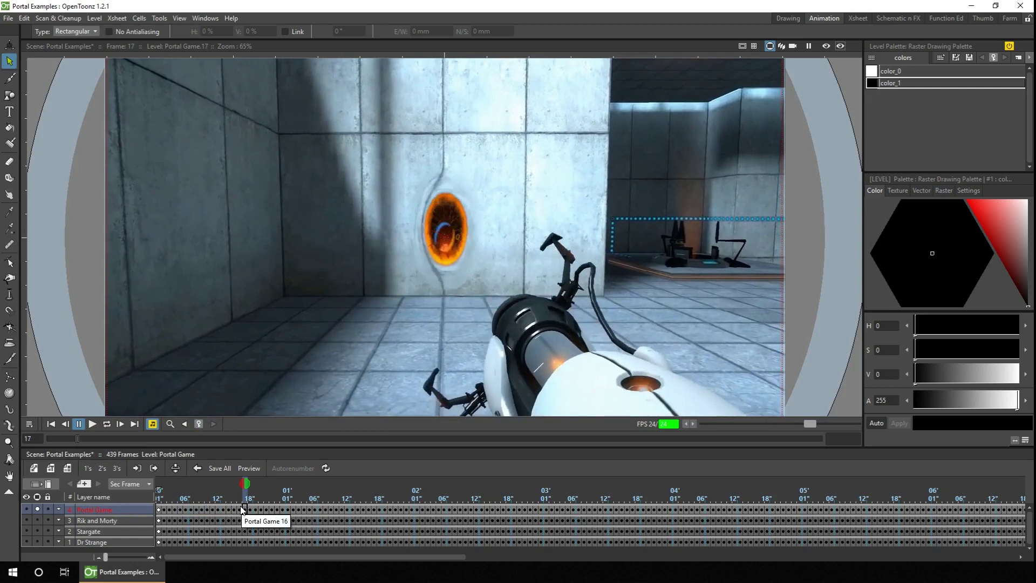
click(249, 508)
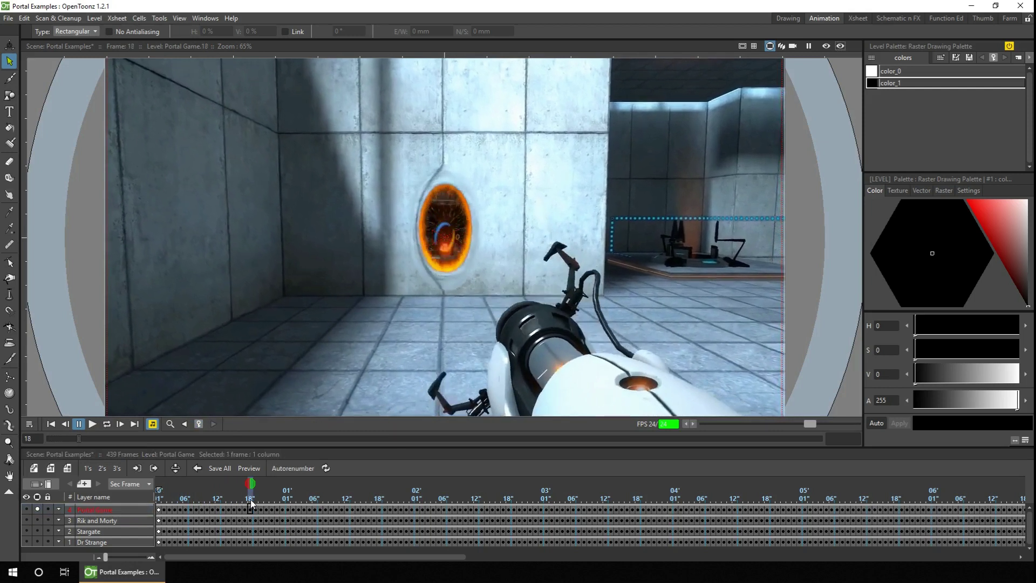
drag(251, 503, 323, 504)
click(215, 504)
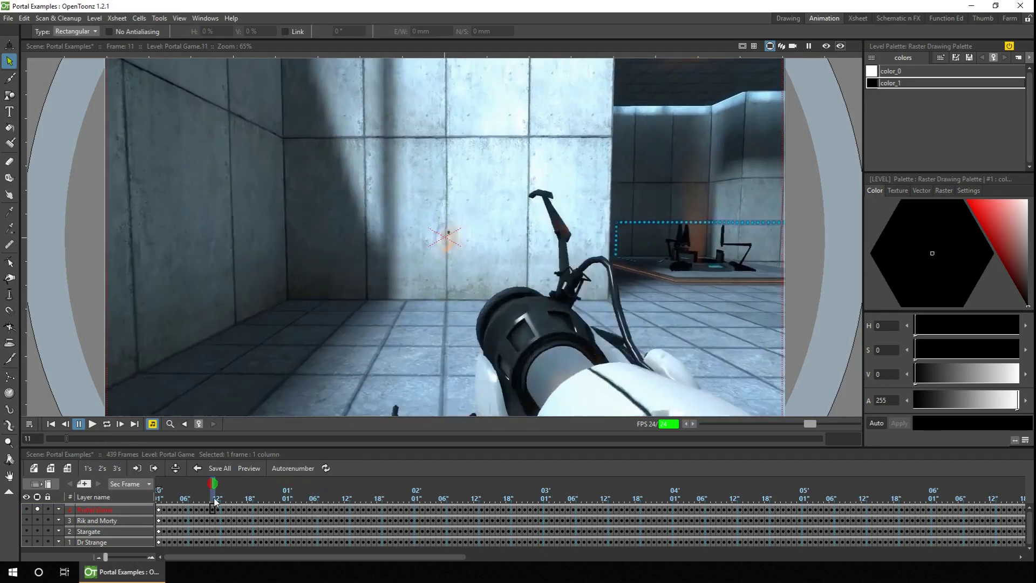
drag(214, 501, 266, 503)
key(a)
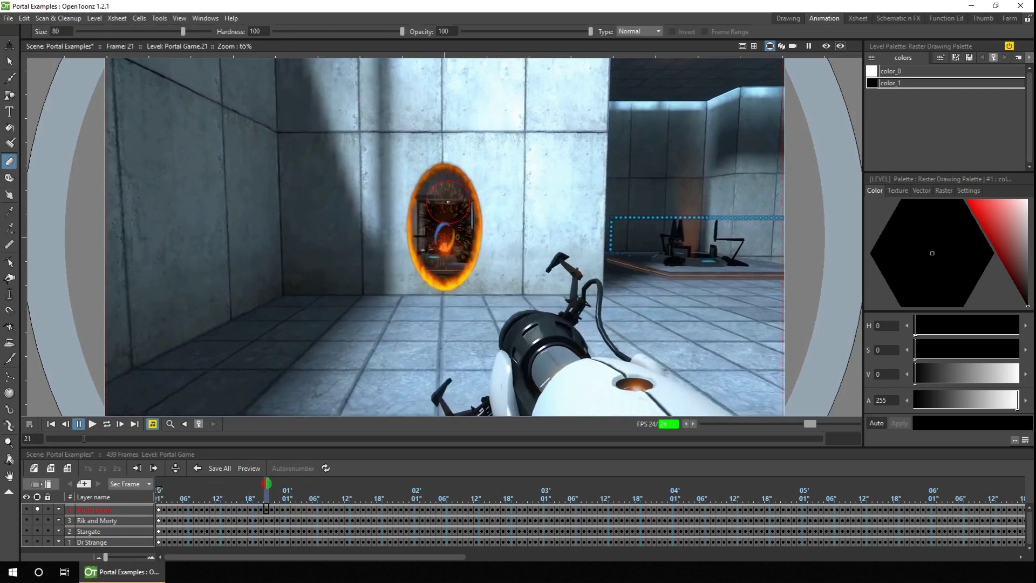
key(s)
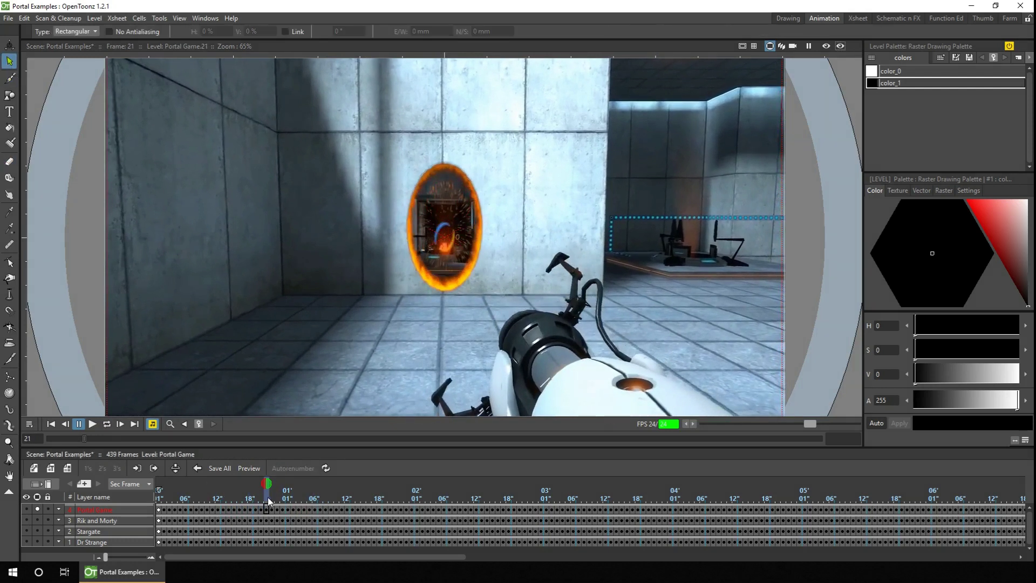
drag(268, 497, 391, 507)
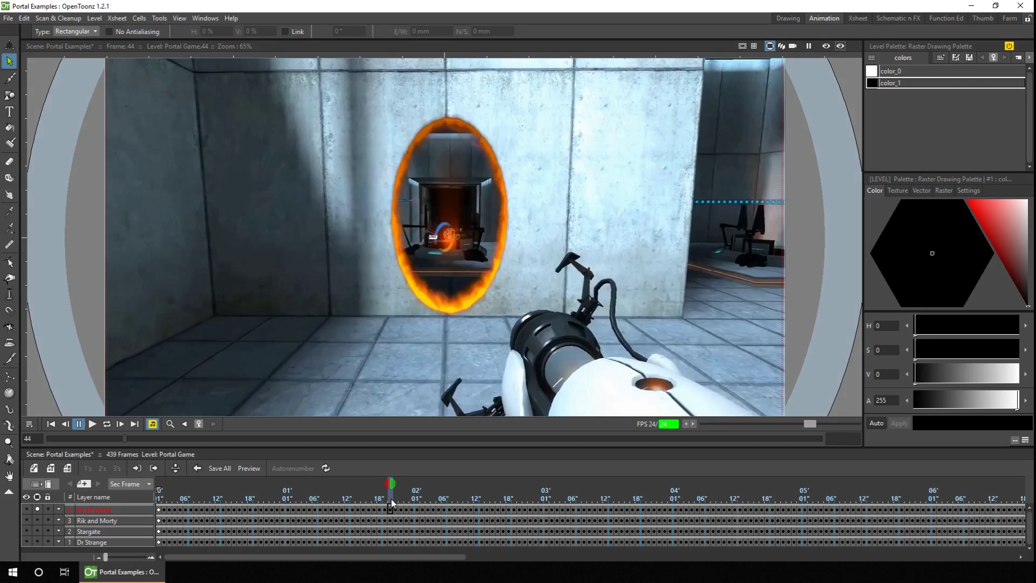
mouse_move(393, 502)
mouse_down()
mouse_move(446, 502)
mouse_move(361, 497)
mouse_move(467, 497)
mouse_move(423, 505)
mouse_move(375, 497)
mouse_move(391, 497)
mouse_up()
Play the Rick and Morty clip and scrub through it to examine how its green portals open and swirl.
click(159, 520)
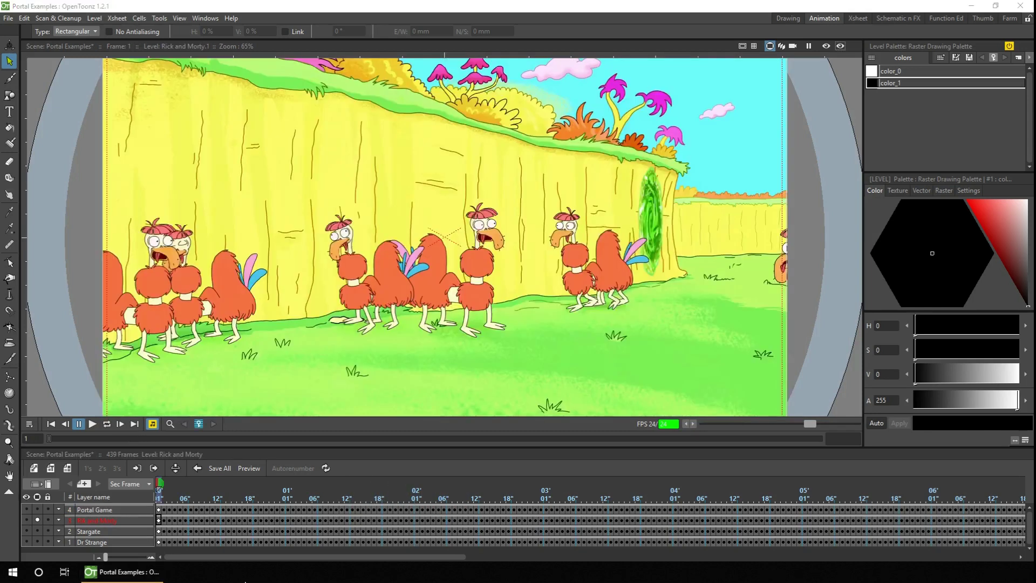
click(92, 423)
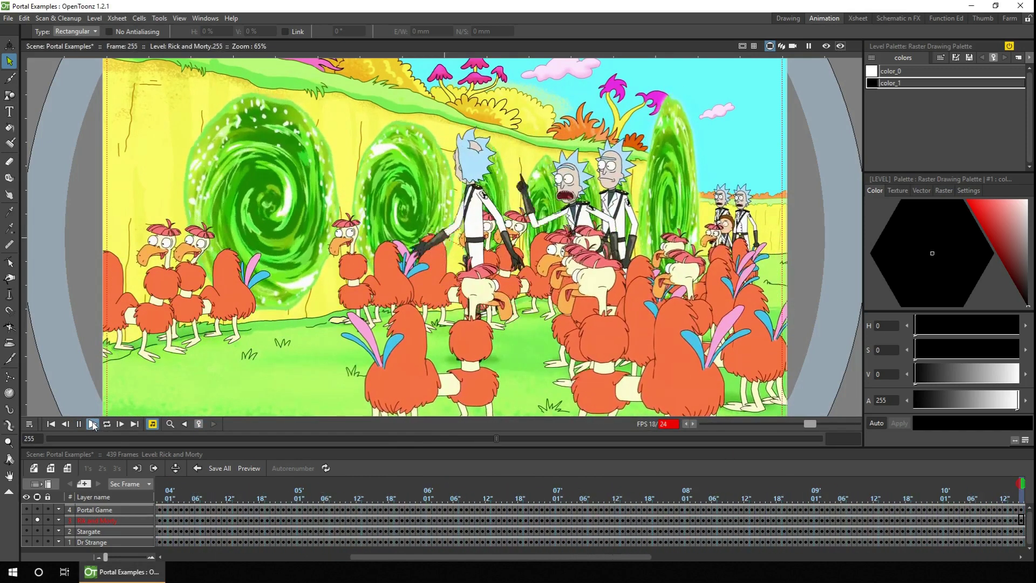
click(688, 499)
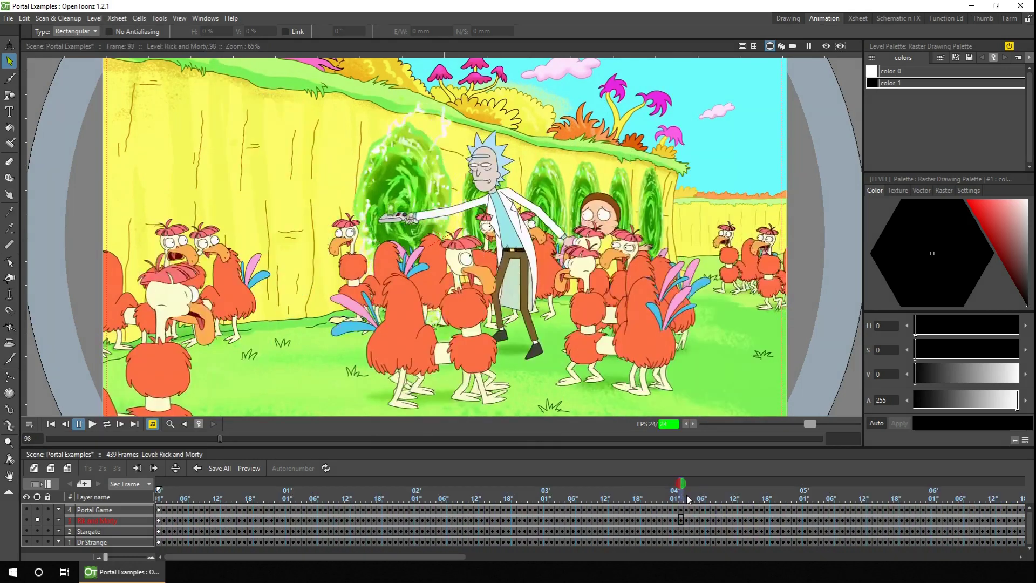
mouse_move(687, 499)
mouse_down()
mouse_move(849, 464)
mouse_move(902, 472)
mouse_move(969, 460)
mouse_move(688, 483)
mouse_move(871, 496)
mouse_up()
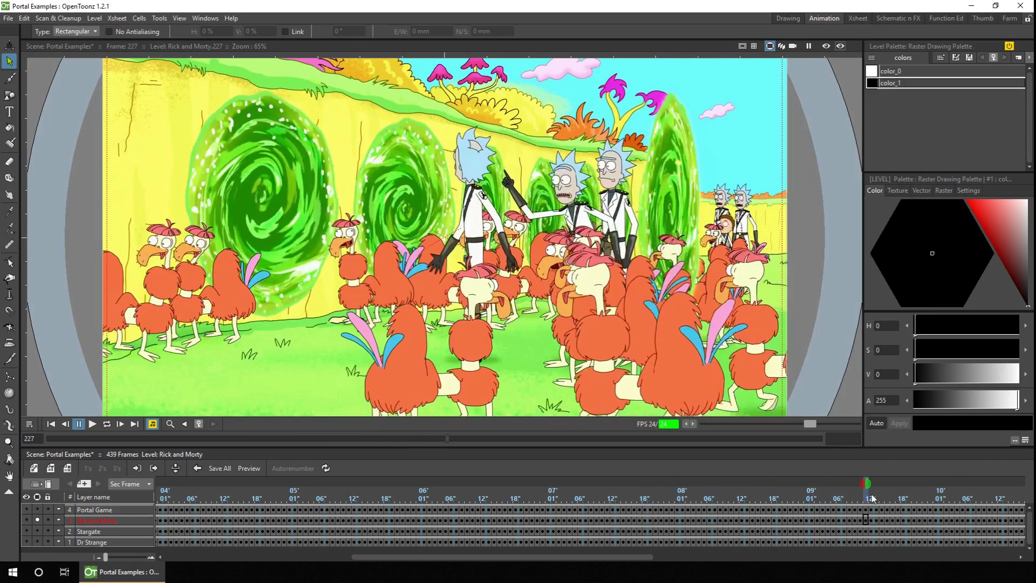
mouse_move(323, 502)
mouse_down()
mouse_move(293, 496)
mouse_move(914, 497)
mouse_up()
Show the Stargate layer and scrub from its first frame to about frame 153 to examine the portal's surface.
click(37, 531)
click(51, 424)
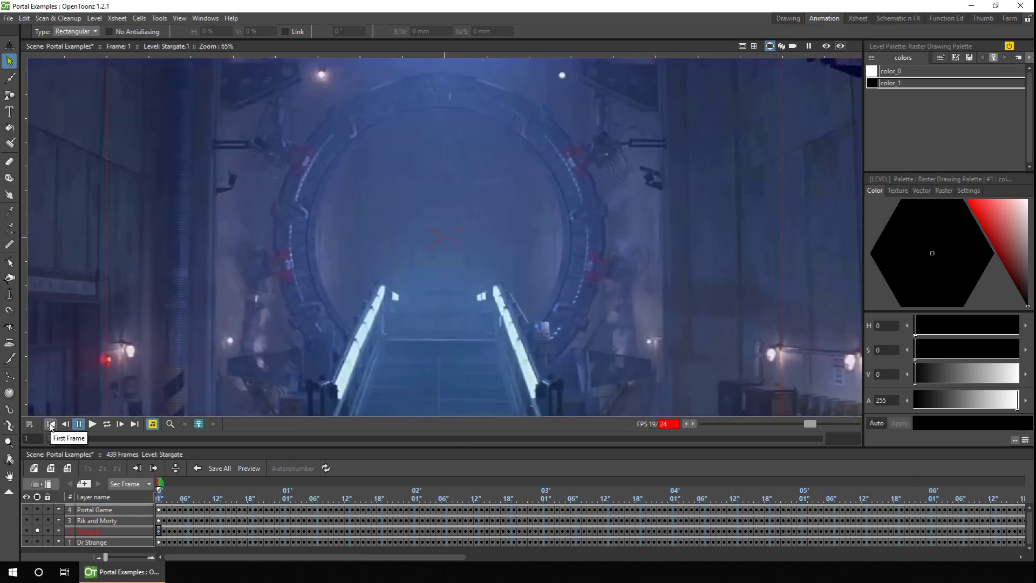
click(233, 496)
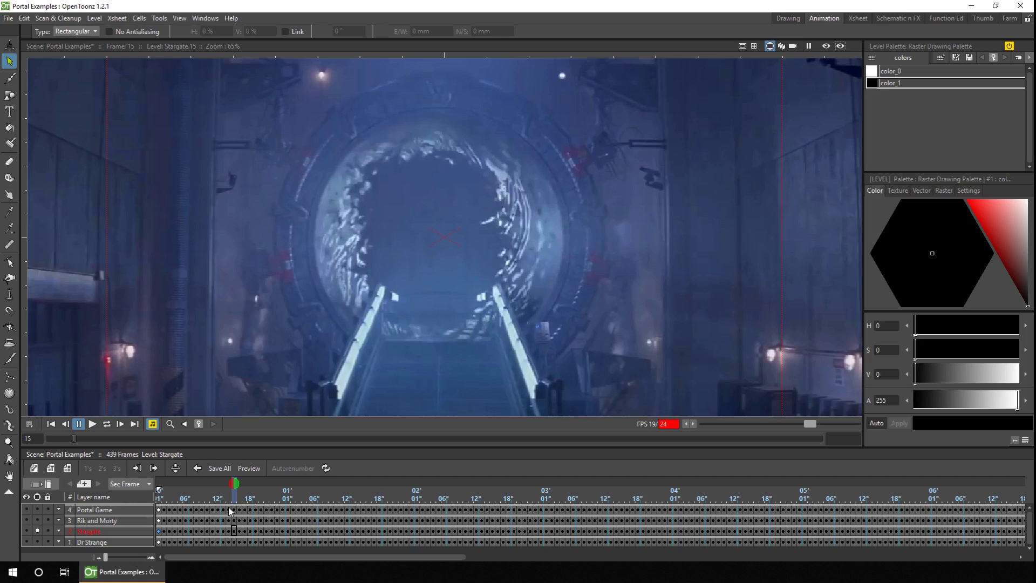
drag(235, 501, 972, 481)
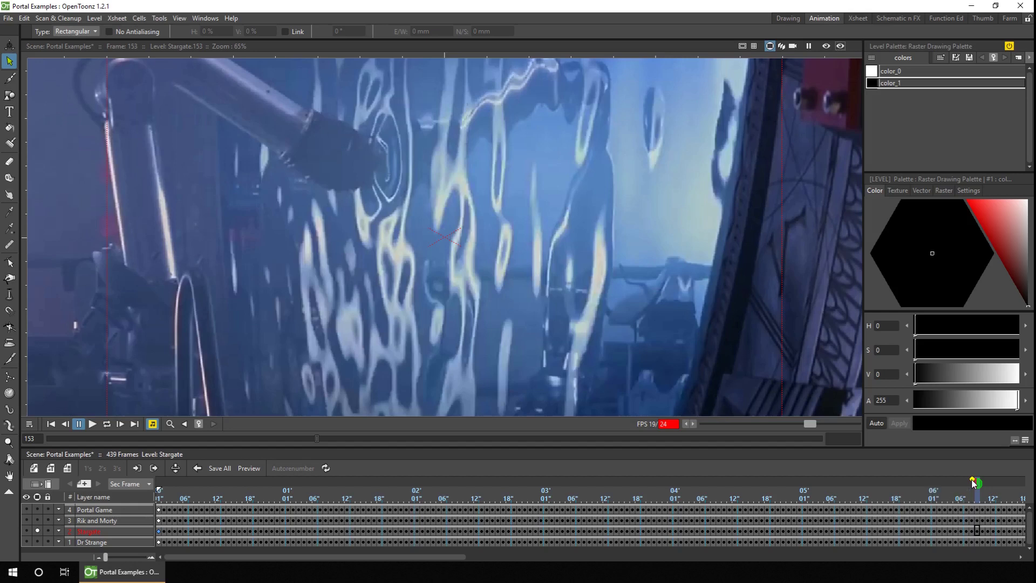
Switch the visible layer from Stargate to Dr Strange and play its clip to examine the fiery spark portal.
click(58, 425)
click(34, 531)
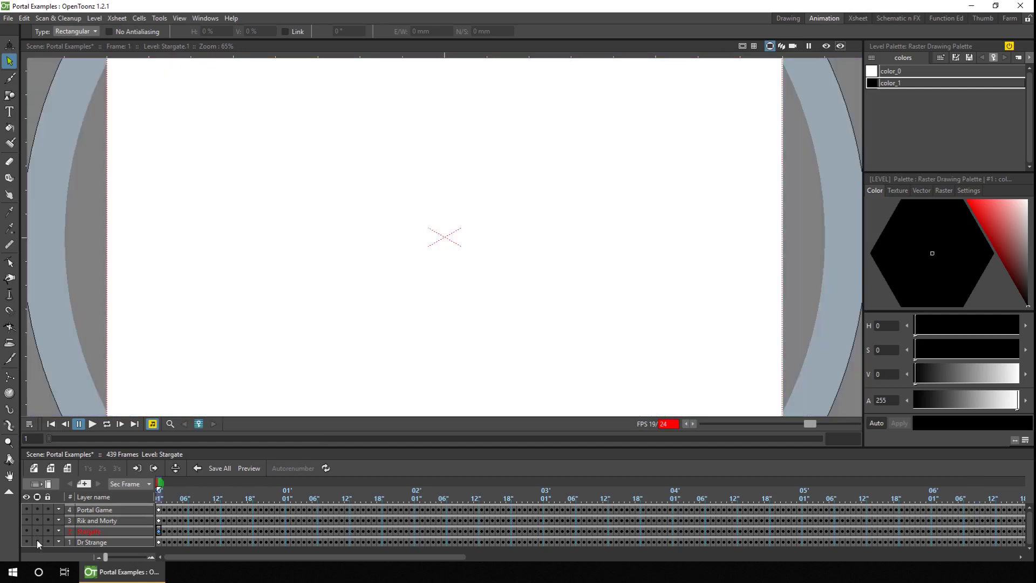
click(37, 541)
click(91, 424)
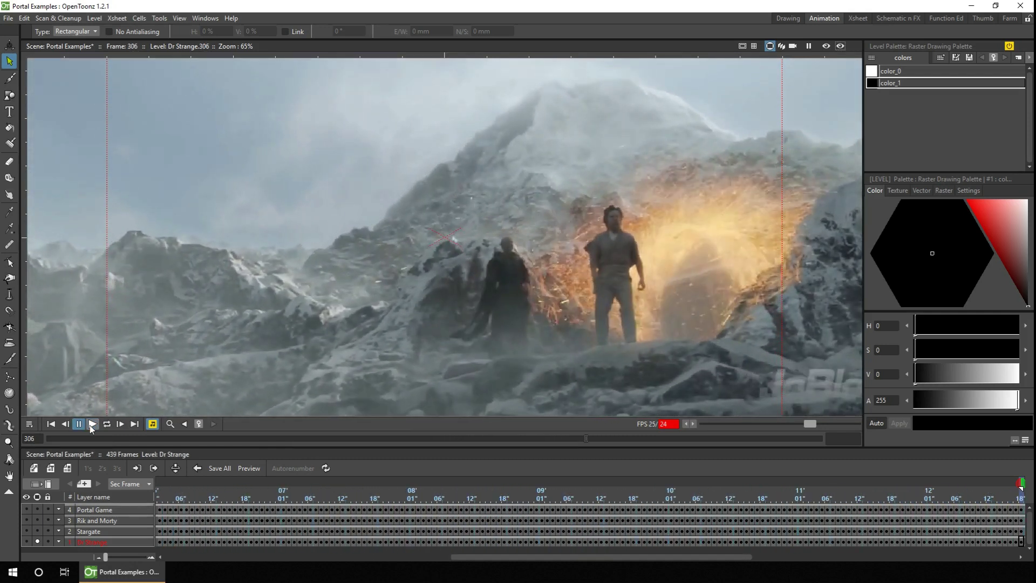
click(51, 424)
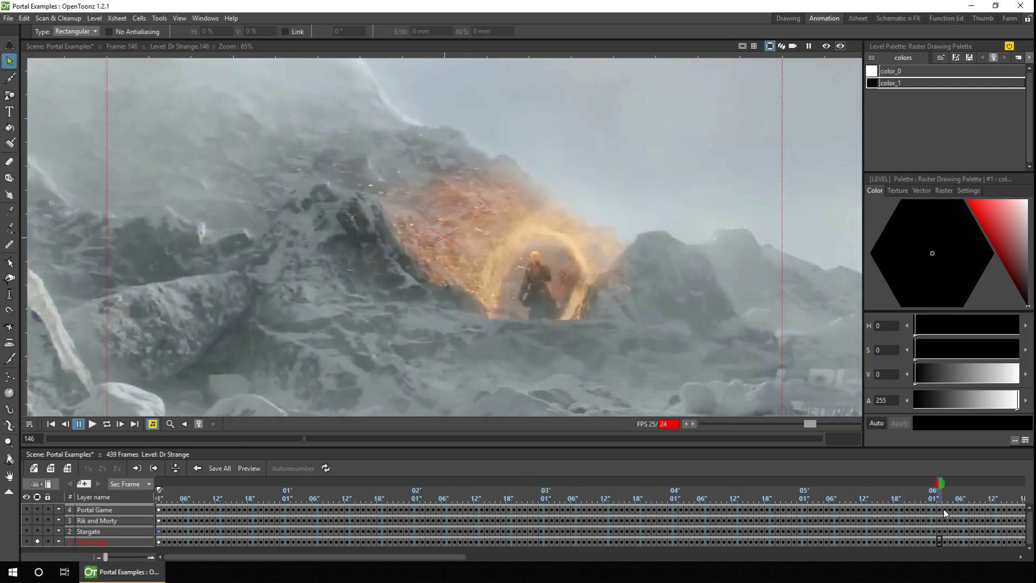
click(93, 423)
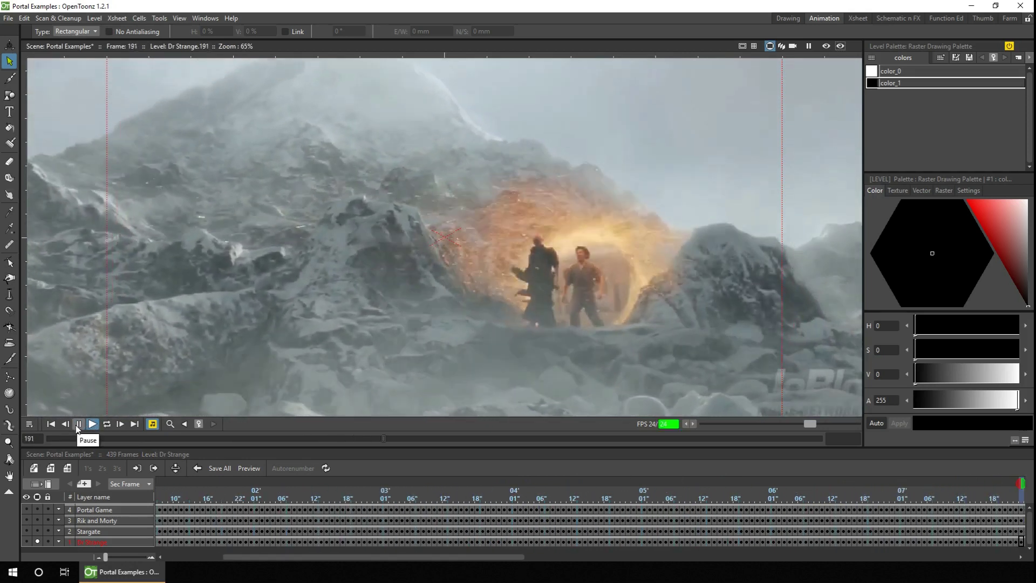
click(78, 426)
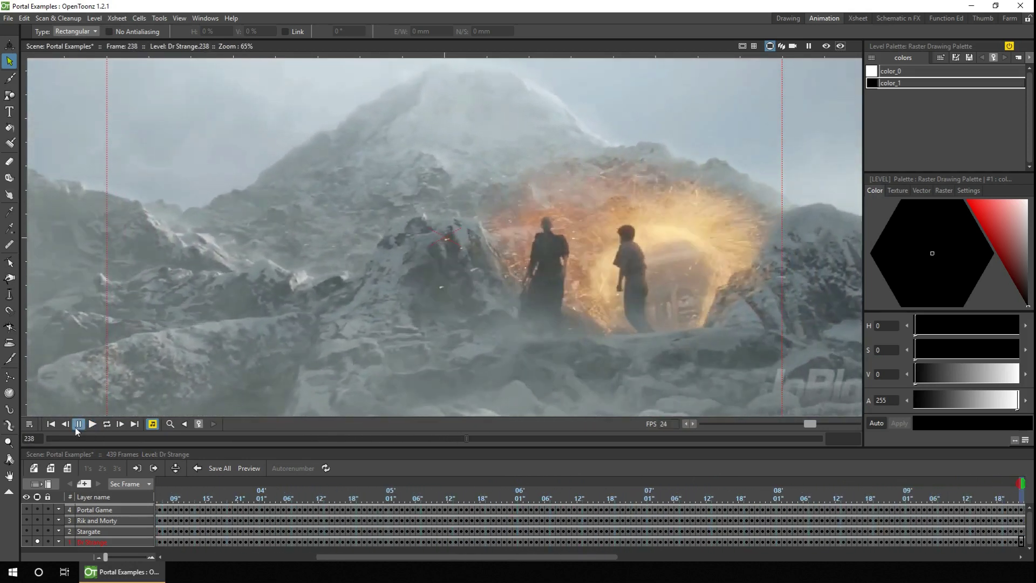
click(51, 424)
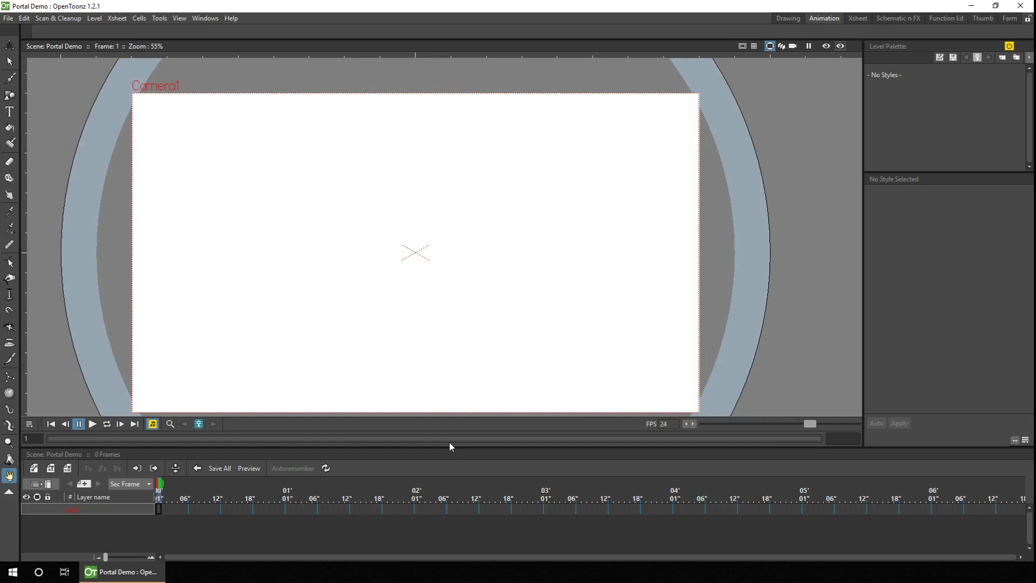
Create new level A in the Portal Demo scene and enlarge the timeline's frame cells.
click(34, 467)
click(306, 369)
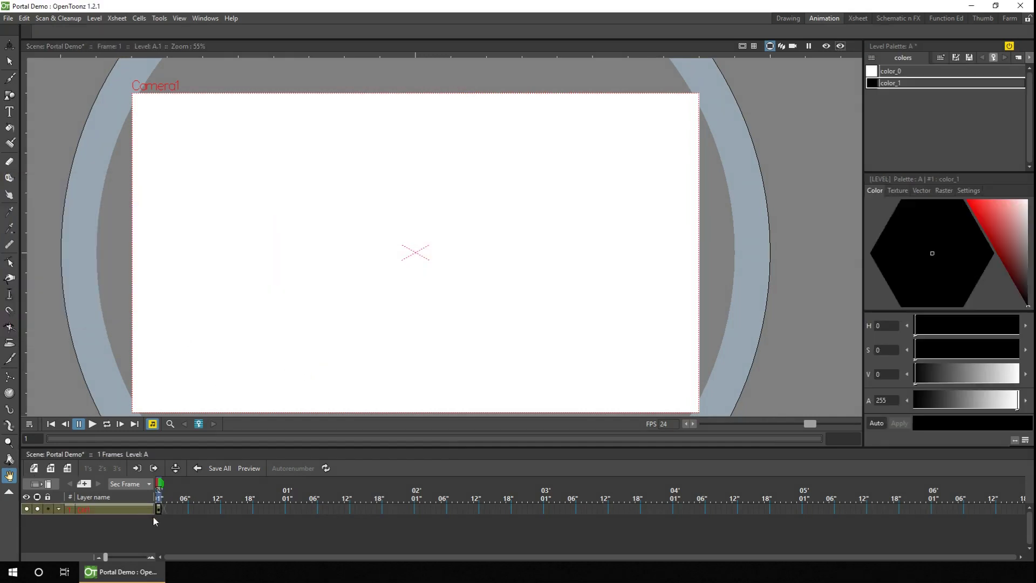
drag(105, 557, 130, 557)
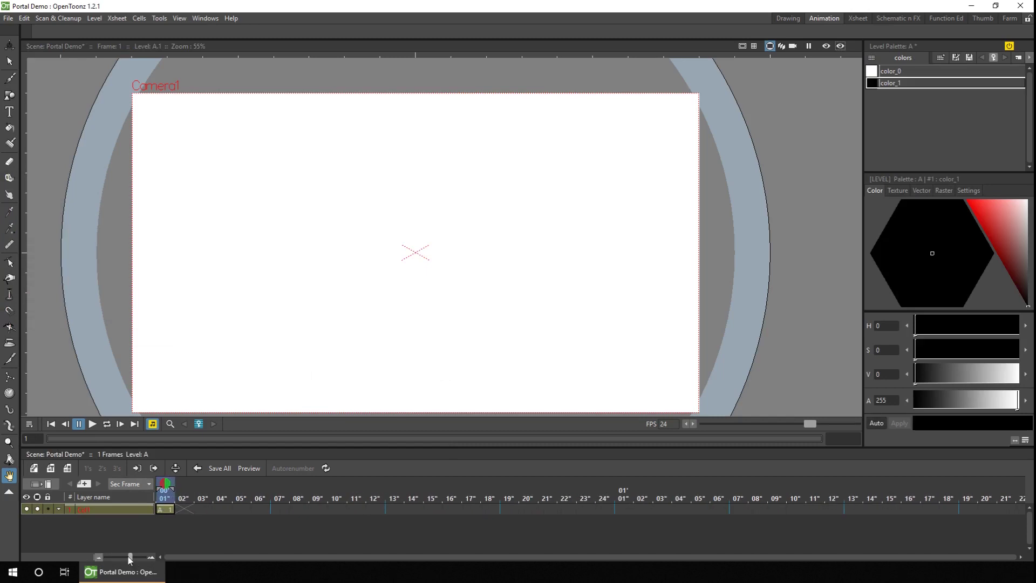
Draw a tall, narrow unfilled ellipse near the camera frame's left edge and move it slightly up and to the left.
click(10, 96)
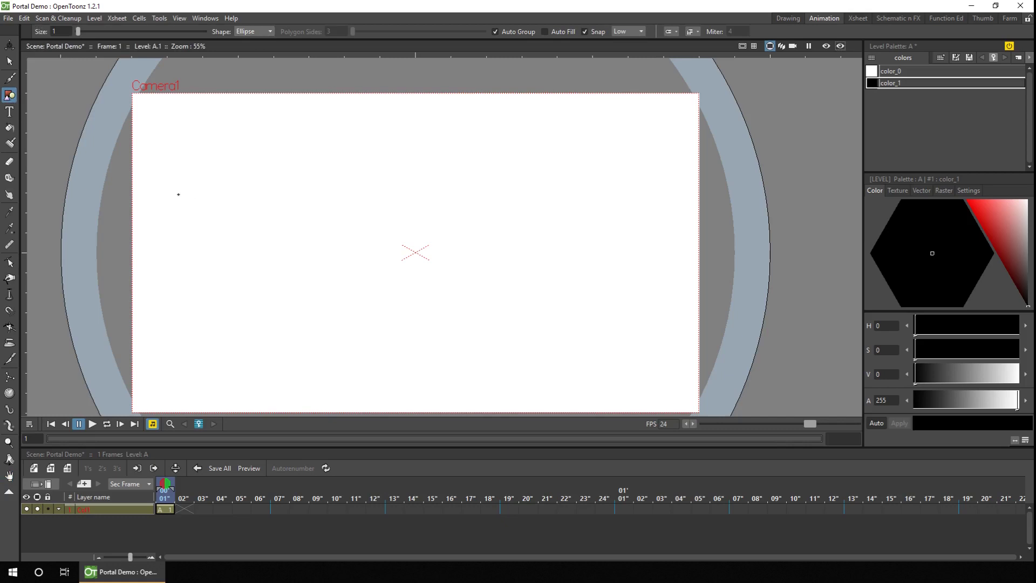
drag(178, 194, 243, 377)
click(10, 61)
click(234, 228)
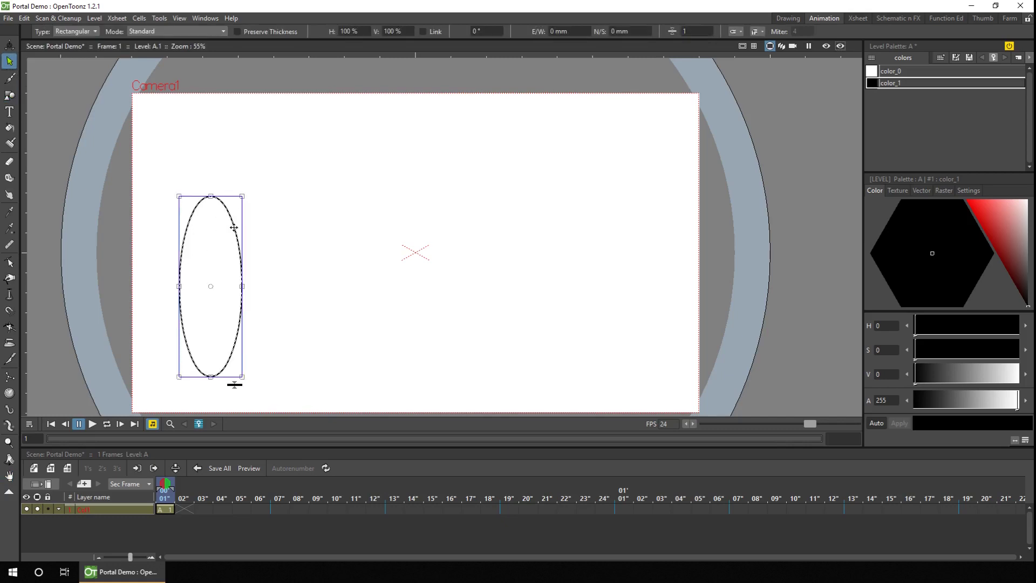
drag(234, 228, 212, 196)
click(244, 215)
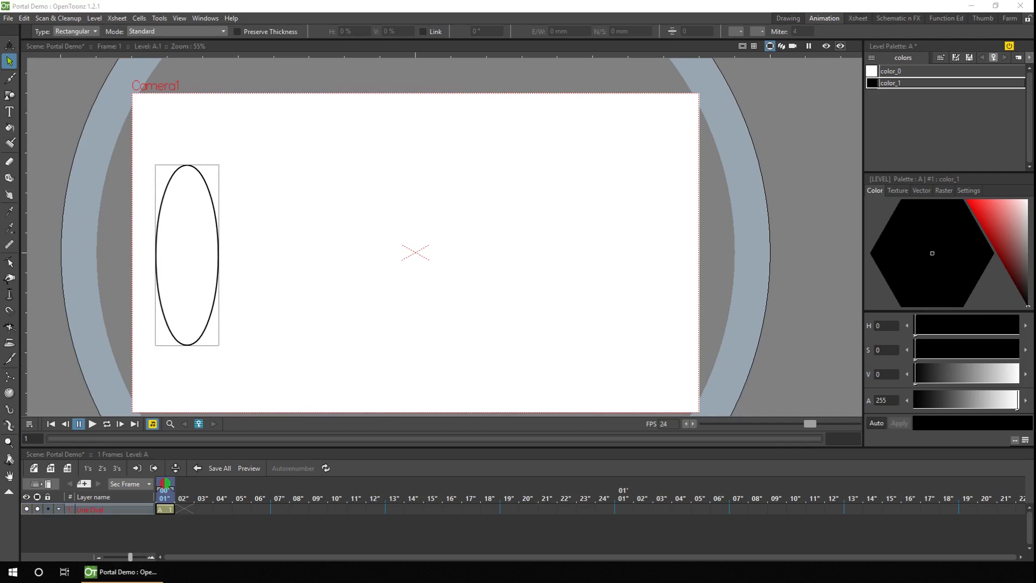
Add a new Toonz Vector Level named B and hide the Line Oval layer.
click(35, 468)
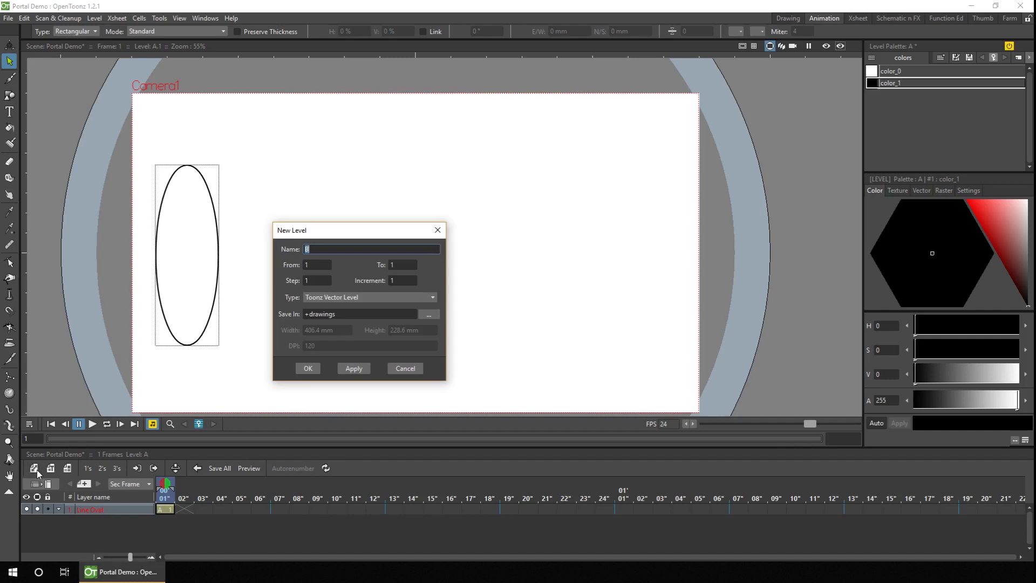
click(309, 366)
click(164, 510)
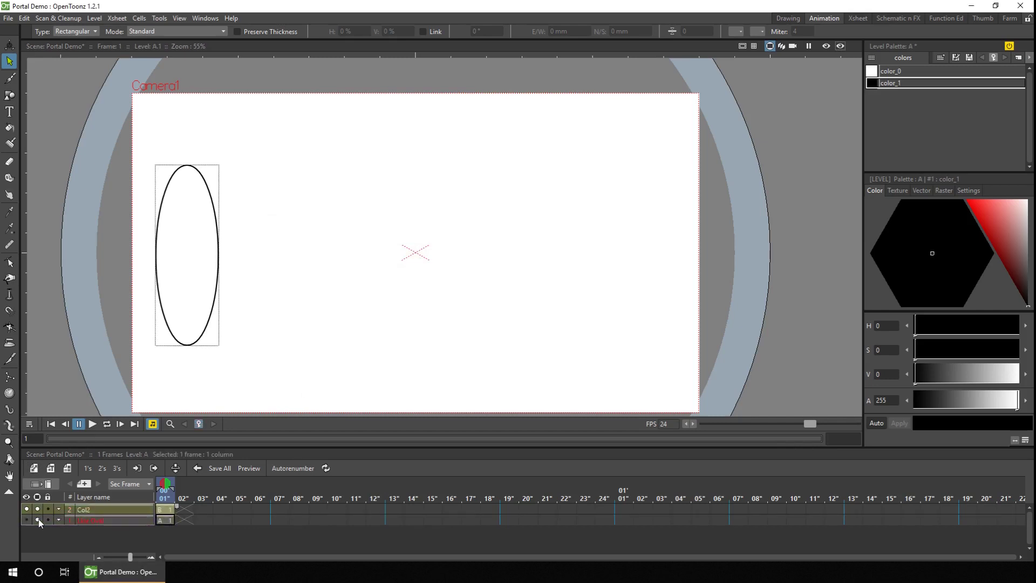
Draw a tall ellipse on level B and fill it with a new orange style of H 31, S 100, V 100.
click(9, 95)
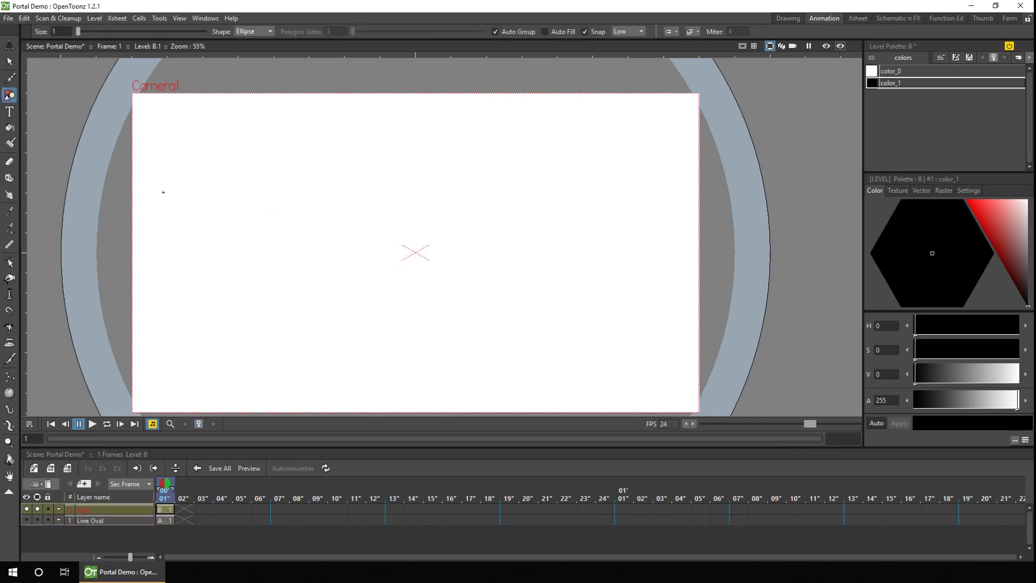
drag(176, 170, 262, 358)
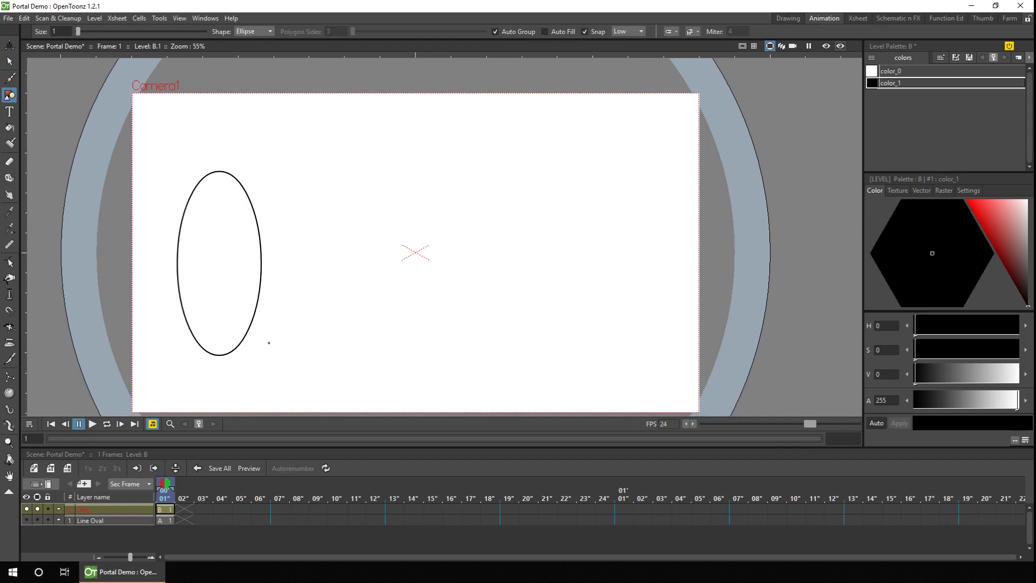
click(1018, 58)
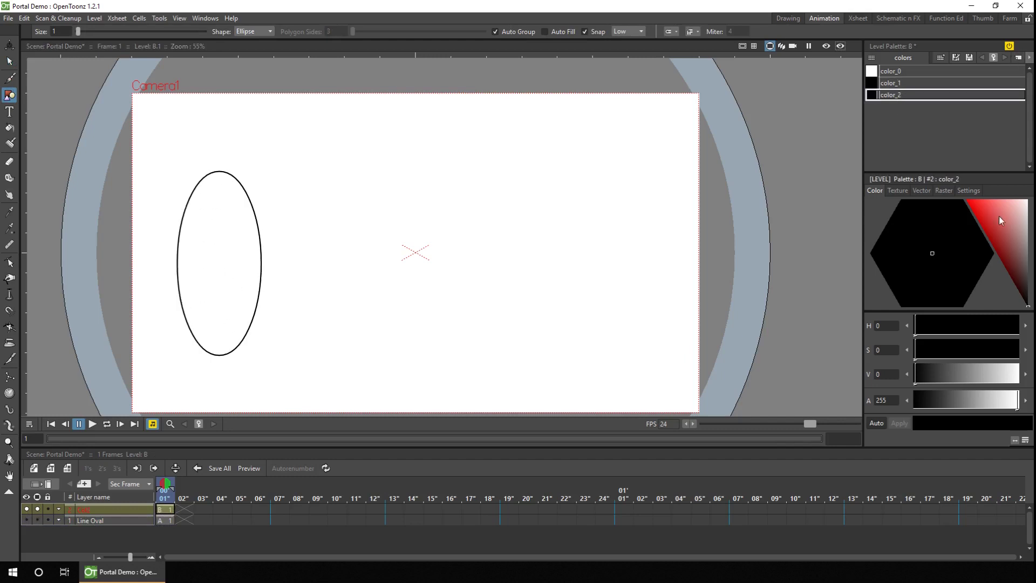
drag(998, 216, 974, 226)
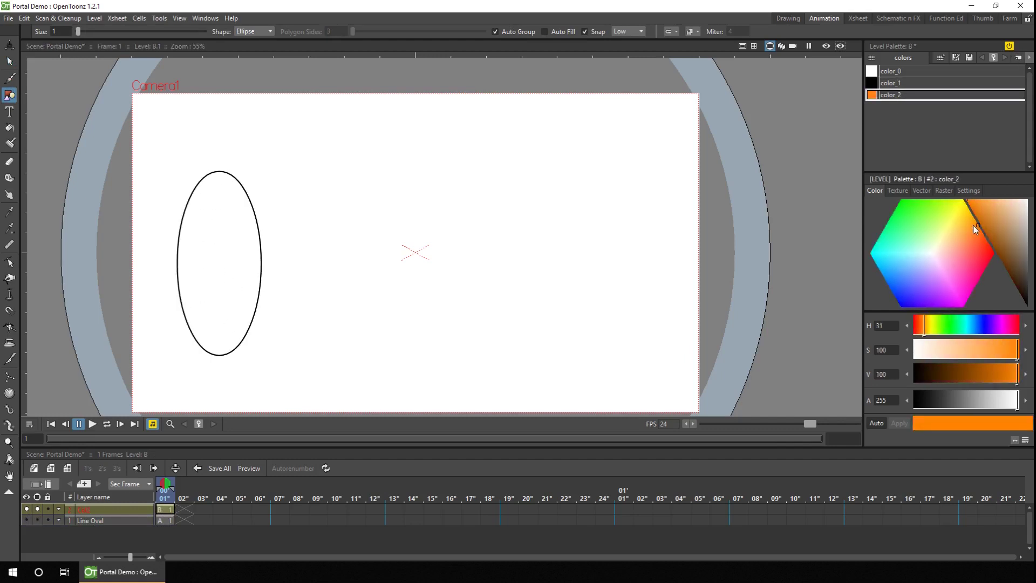
click(16, 127)
click(234, 233)
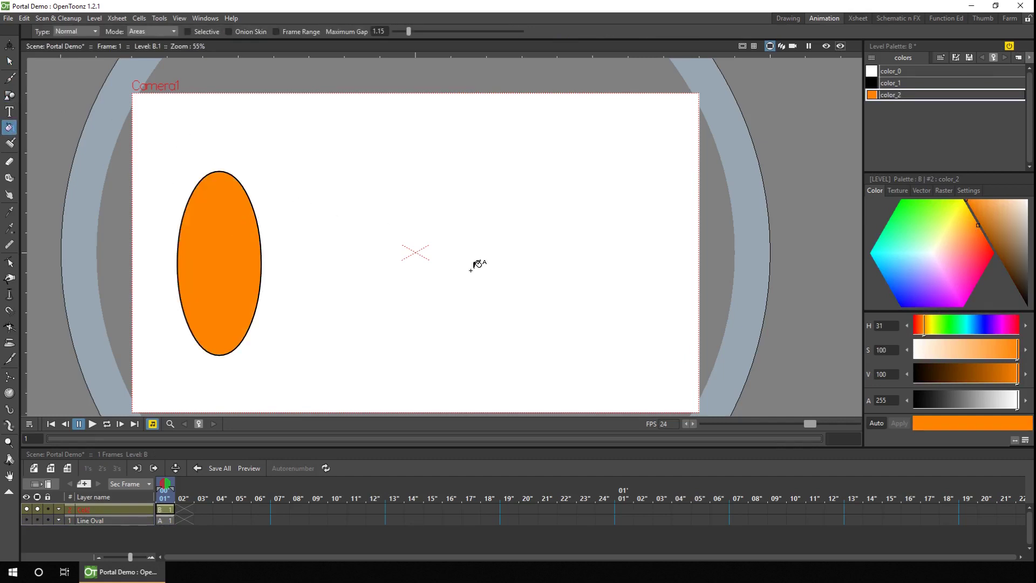
Rename the level B layer as "Filled-in oval" and save the scene.
double_click(92, 509)
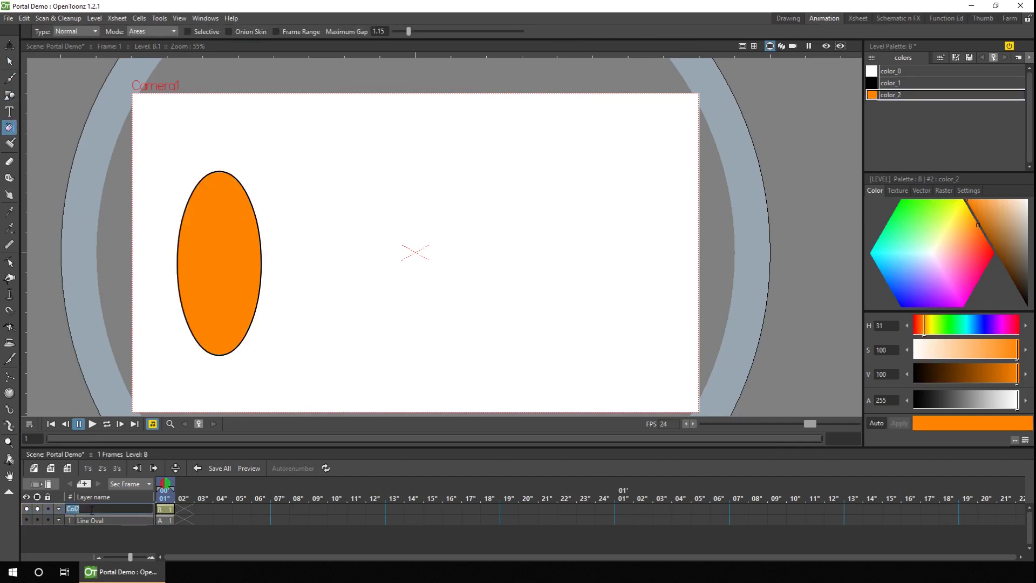
text(Filled-in oval)
key(Return)
key(ctrl+s)
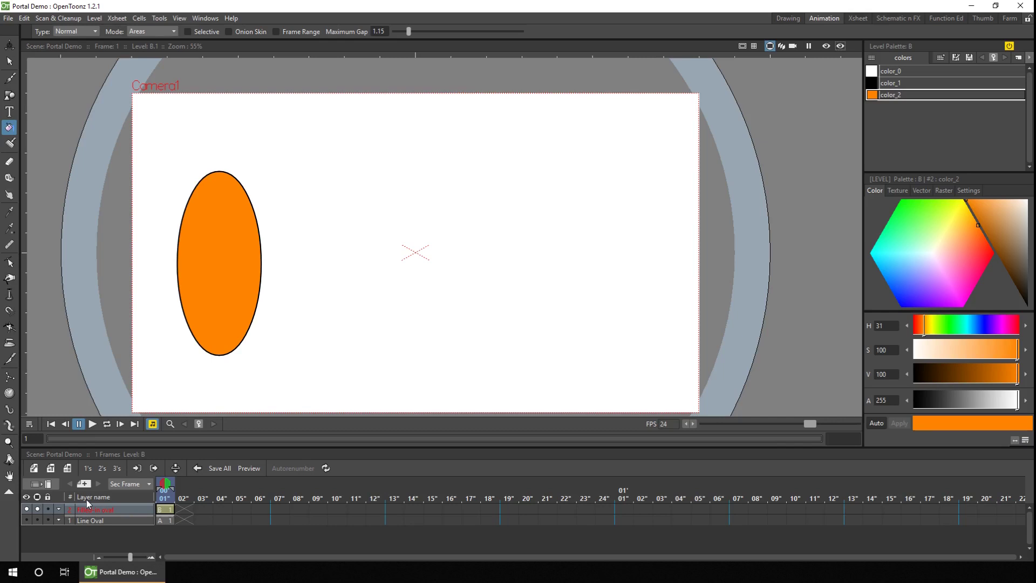
Add a new level named C and draw a tall, narrow ellipse in the left part of the camera frame.
click(32, 468)
key(Return)
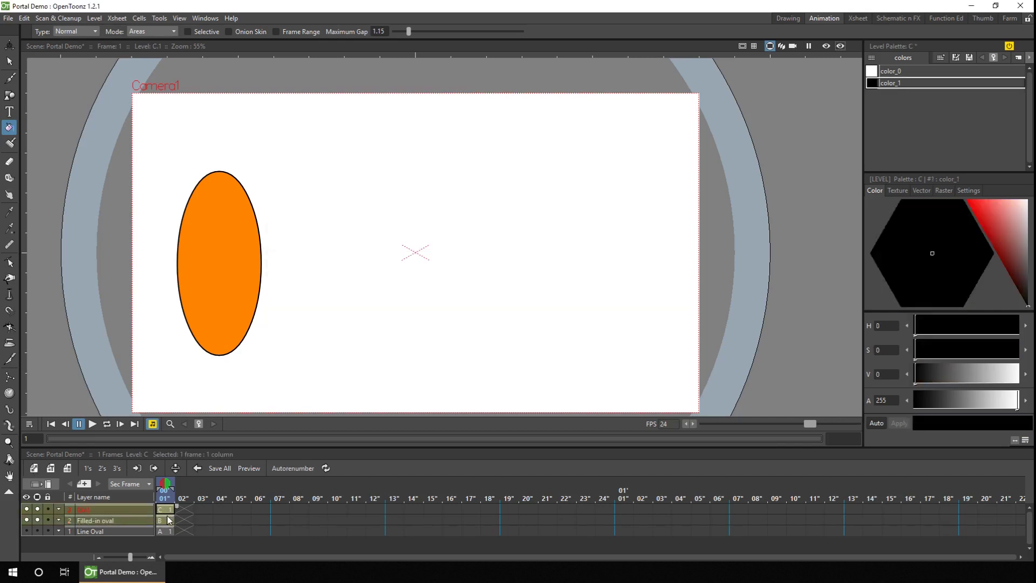
click(12, 98)
drag(166, 197, 245, 363)
Fill the level C ellipse with a new crimson style of H 336, S 100, V 86, and name the layer "Animated size".
click(974, 214)
click(983, 278)
key(f)
click(205, 280)
key(s)
click(244, 280)
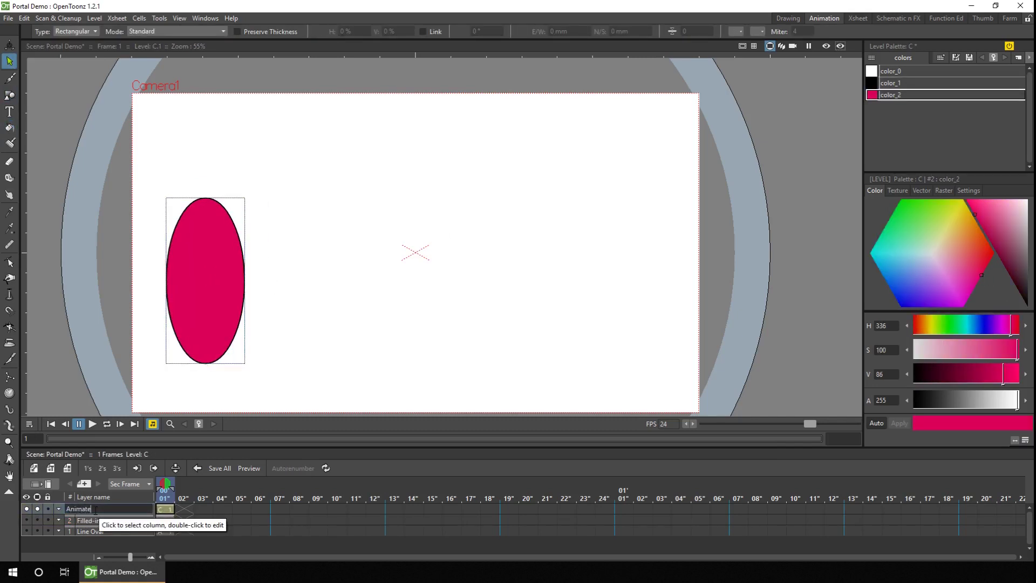
click(165, 509)
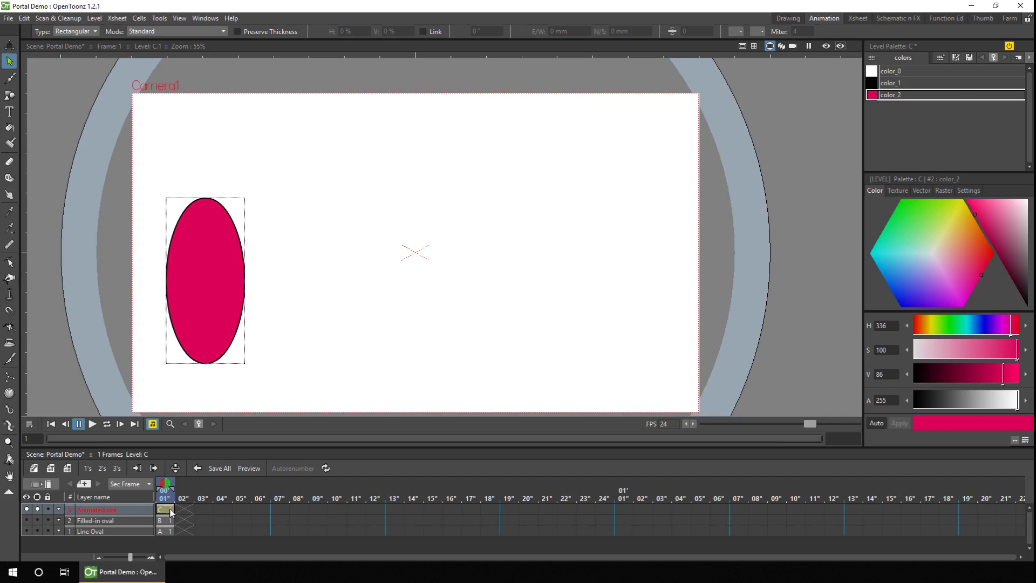
Extend the Animated size layer to 45 frames and move its center point to the middle of the crimson ellipse.
drag(172, 511, 1012, 510)
click(167, 510)
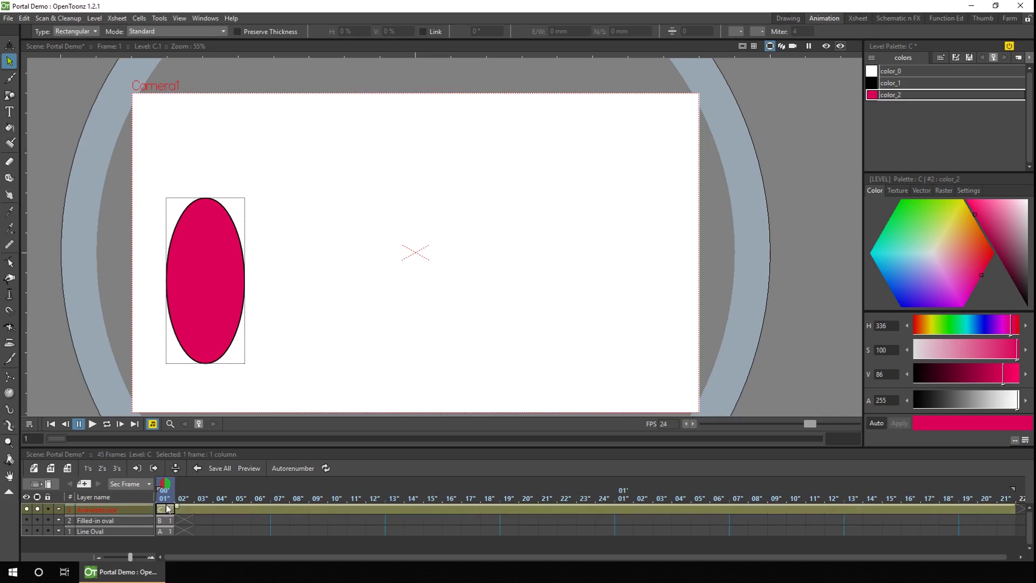
click(10, 44)
click(113, 31)
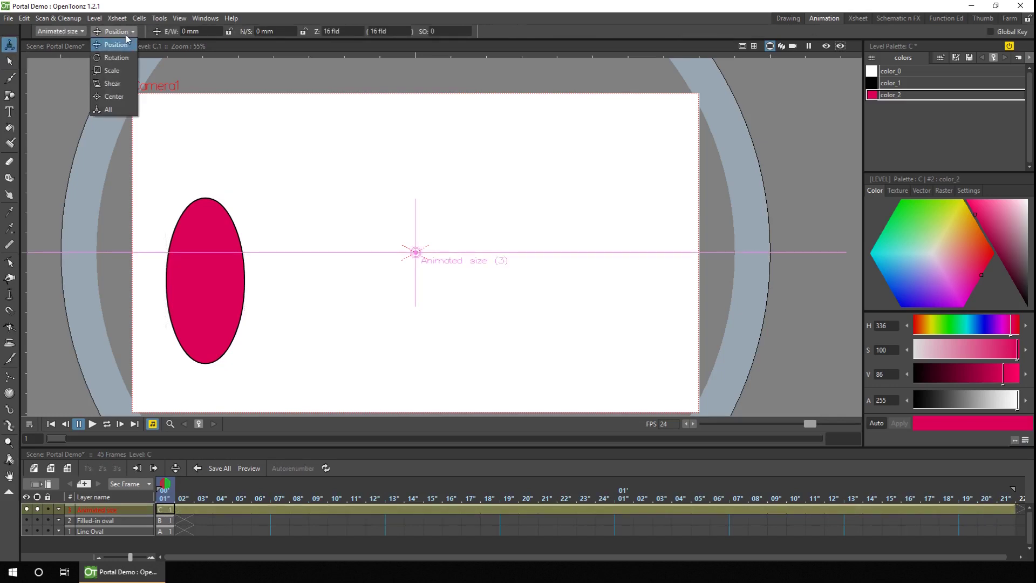
click(113, 97)
drag(447, 267, 265, 305)
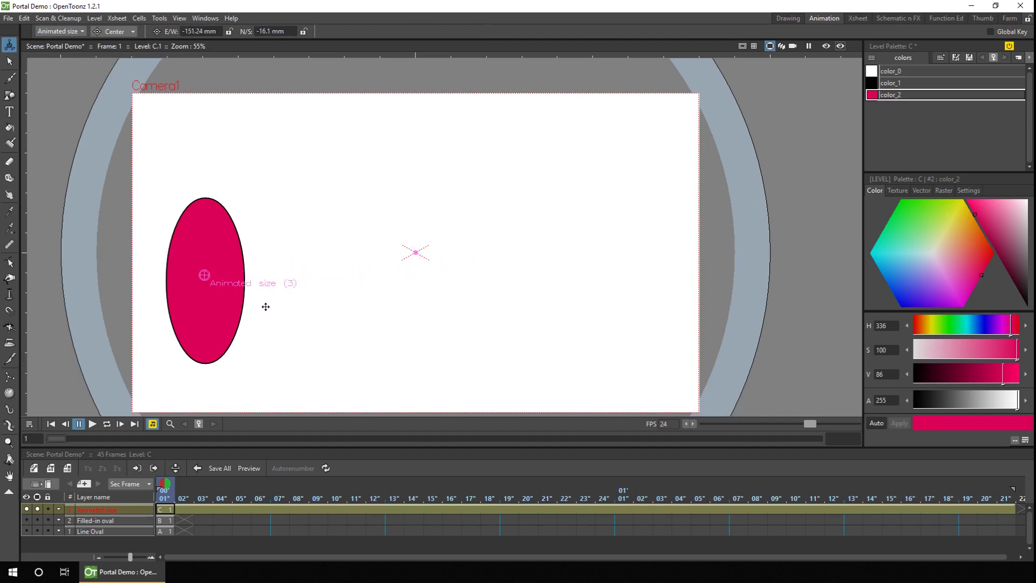
Set a scale keyframe at frame 1 of the Animated size layer with a Global scale of 0%.
click(126, 34)
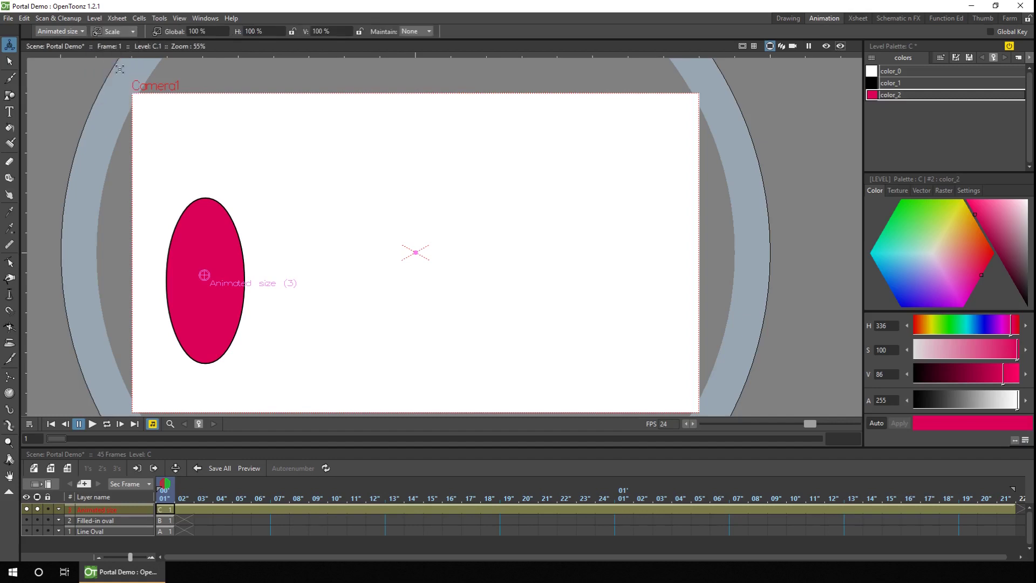
click(118, 73)
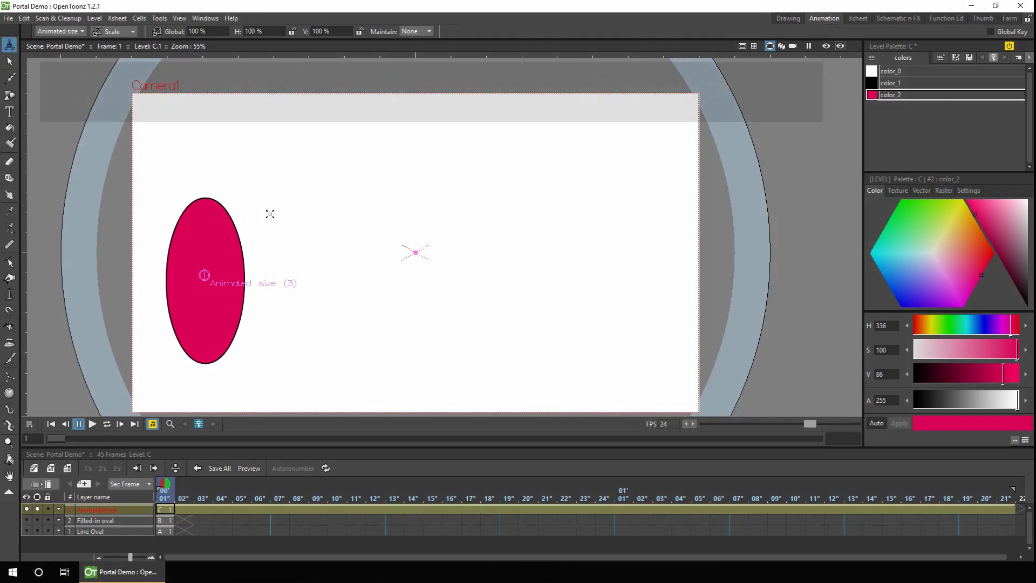
drag(274, 213, 232, 251)
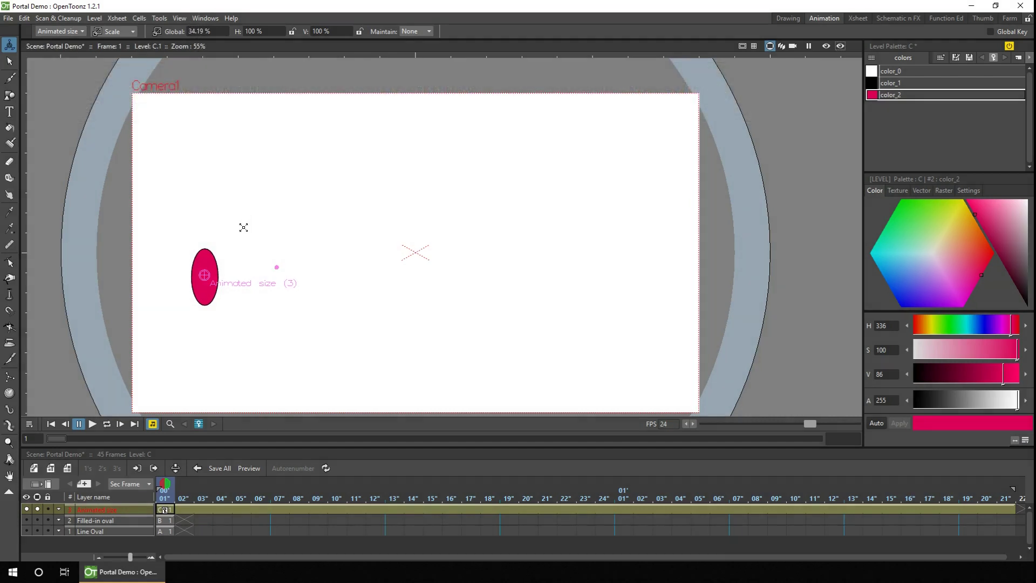
drag(243, 227, 232, 240)
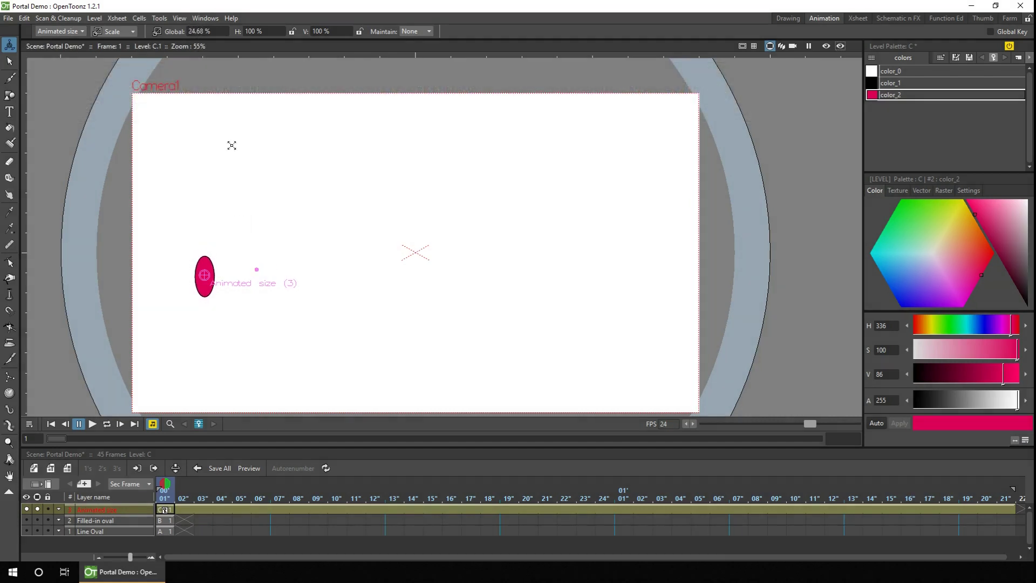
click(217, 30)
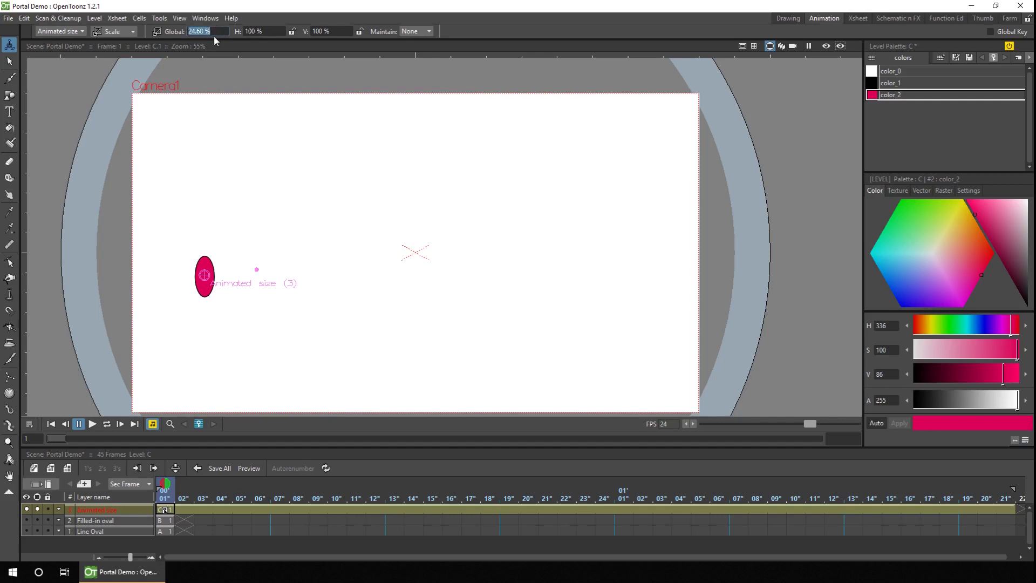
text(0)
key(Return)
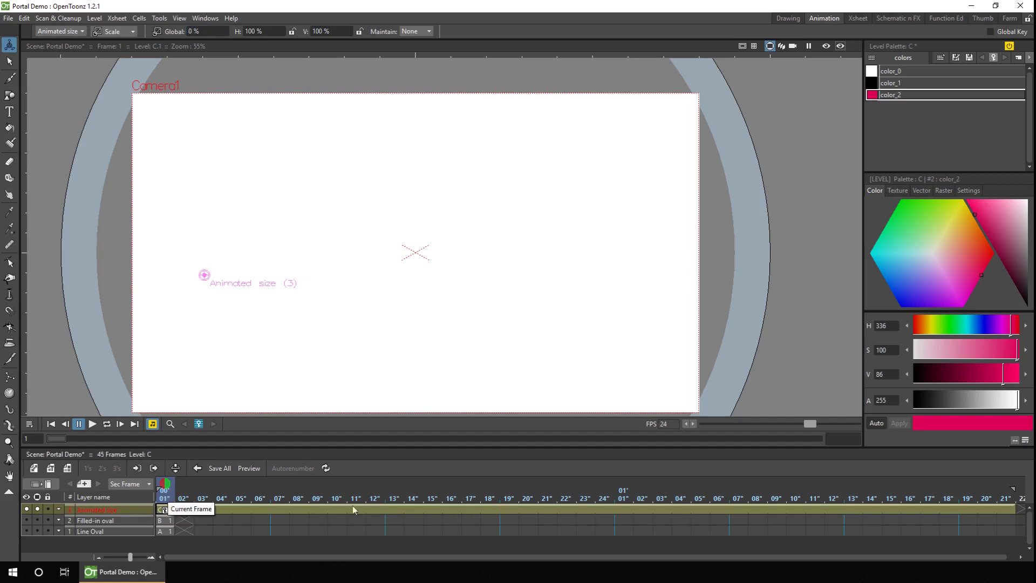
Add a keyframe at frame 12 of the Animated size layer with a Global scale of 100%.
click(381, 509)
click(381, 510)
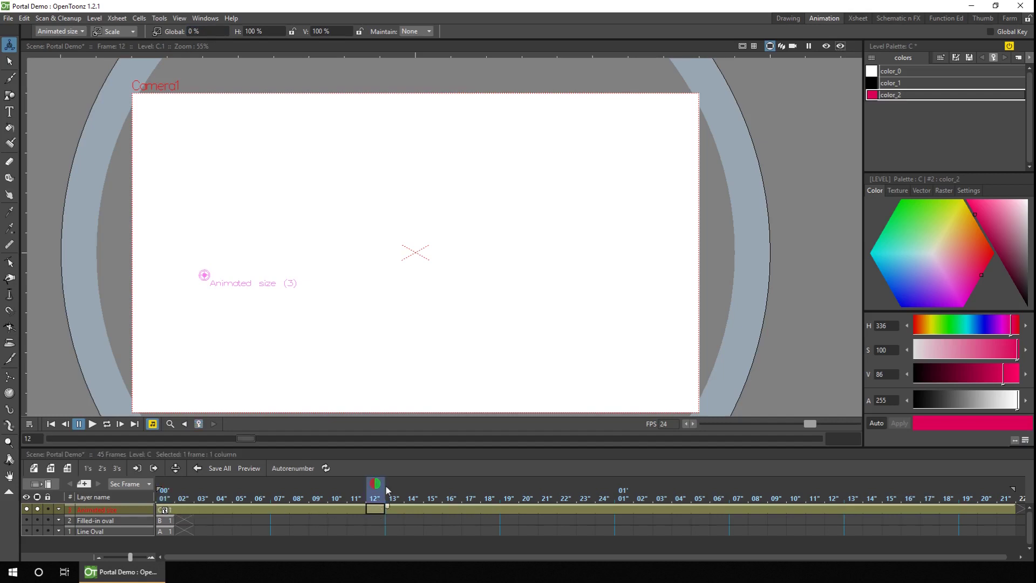
click(215, 31)
key(Return)
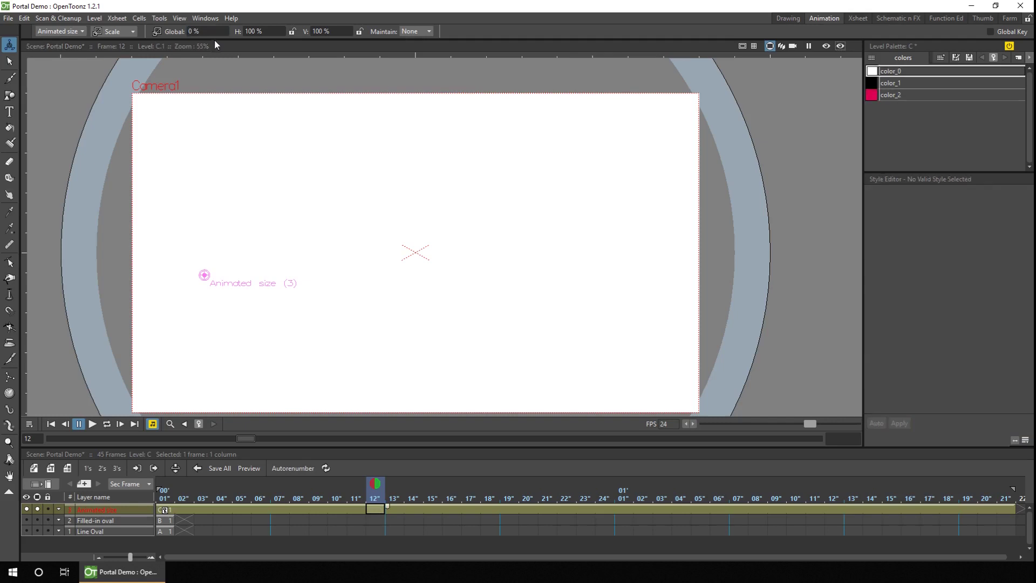
click(213, 32)
text(100)
key(Return)
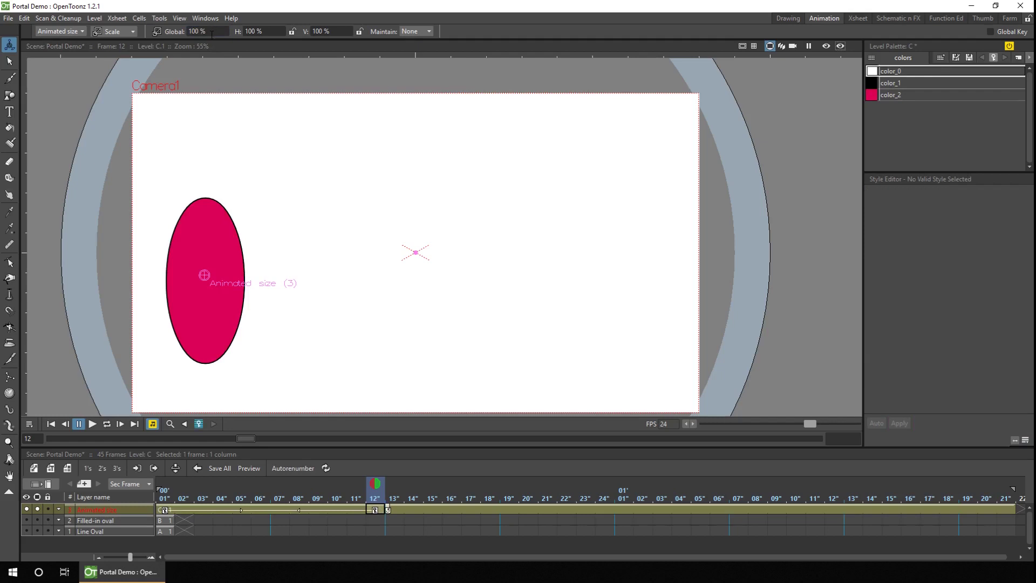
Add a hold keyframe at frame 31 of the Animated size layer with the Global scale kept at 100%.
mouse_move(375, 499)
mouse_down()
mouse_move(778, 501)
mouse_move(710, 506)
mouse_move(737, 509)
mouse_up()
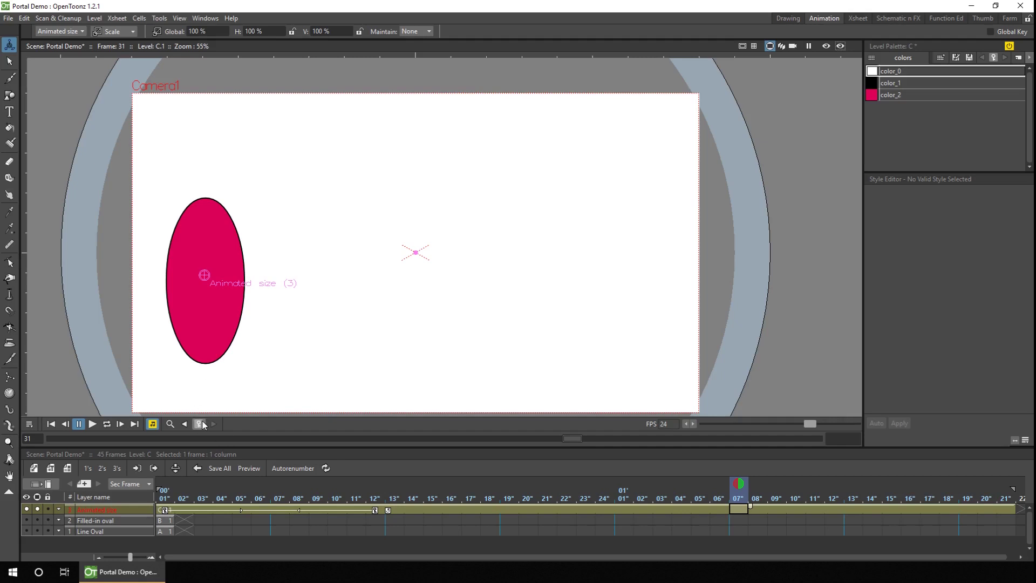
click(217, 31)
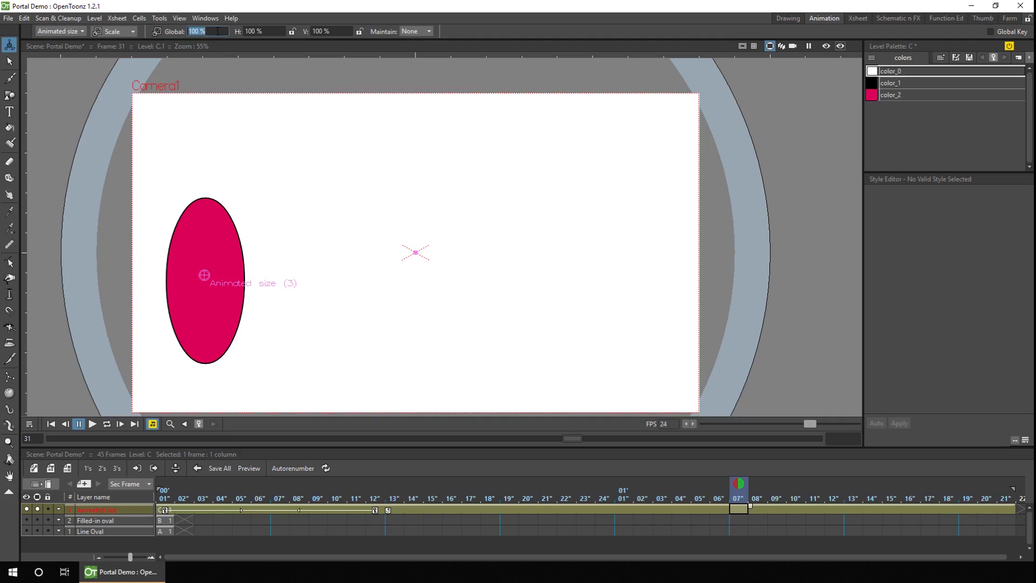
key(Return)
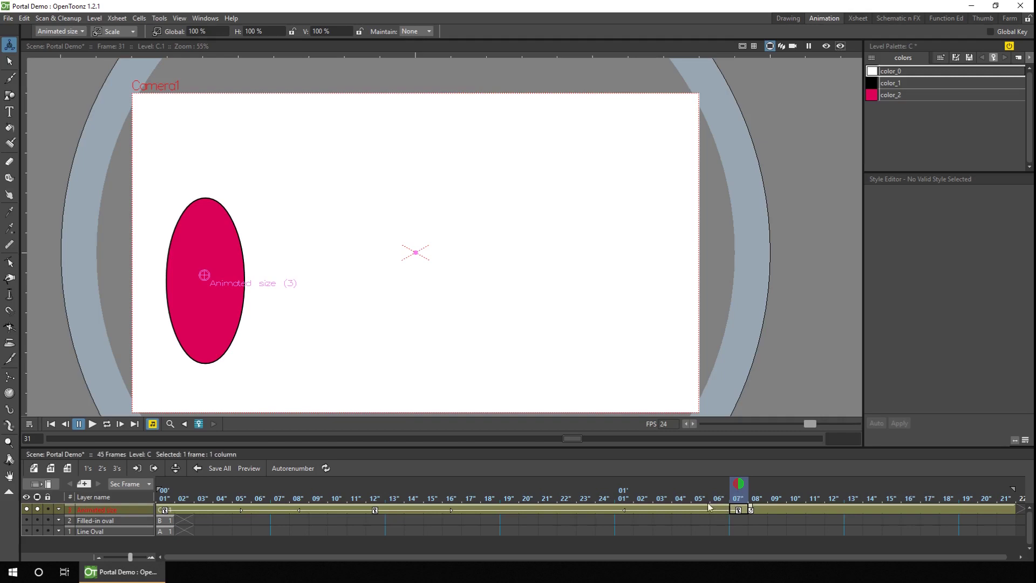
Add a keyframe at frame 42 of the Animated size layer with a Global scale of 0%.
click(956, 510)
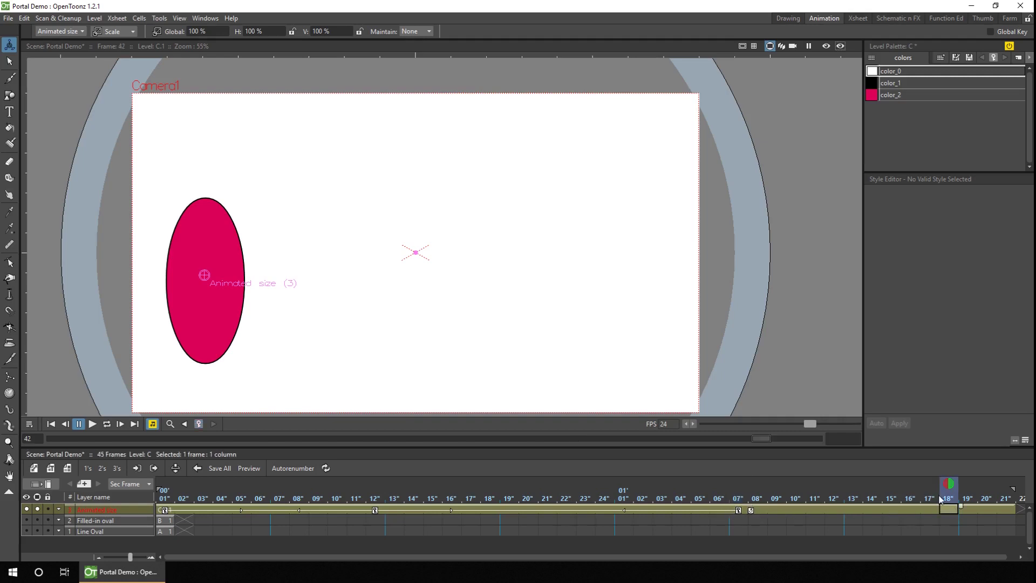
click(218, 29)
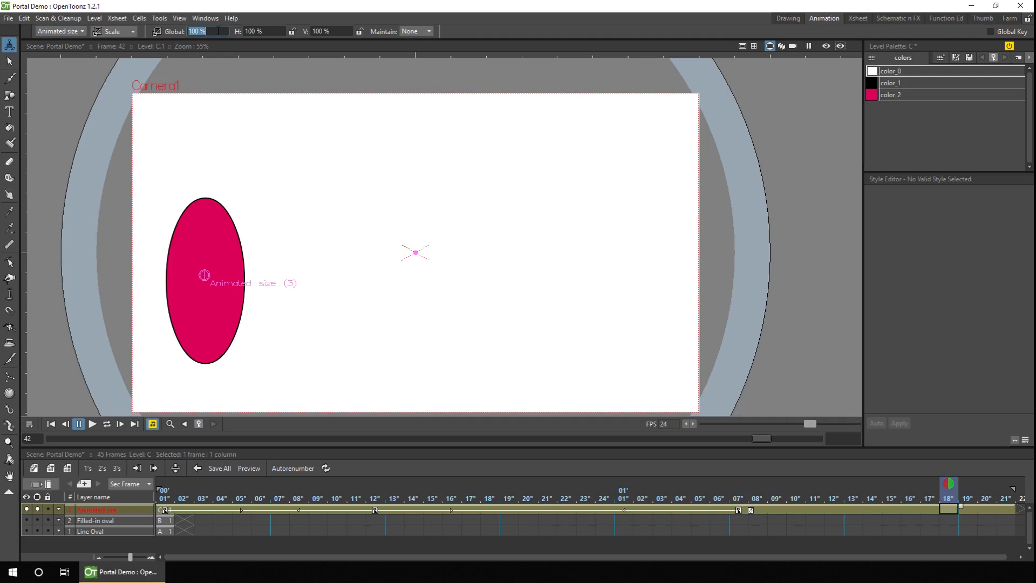
text(0)
key(Return)
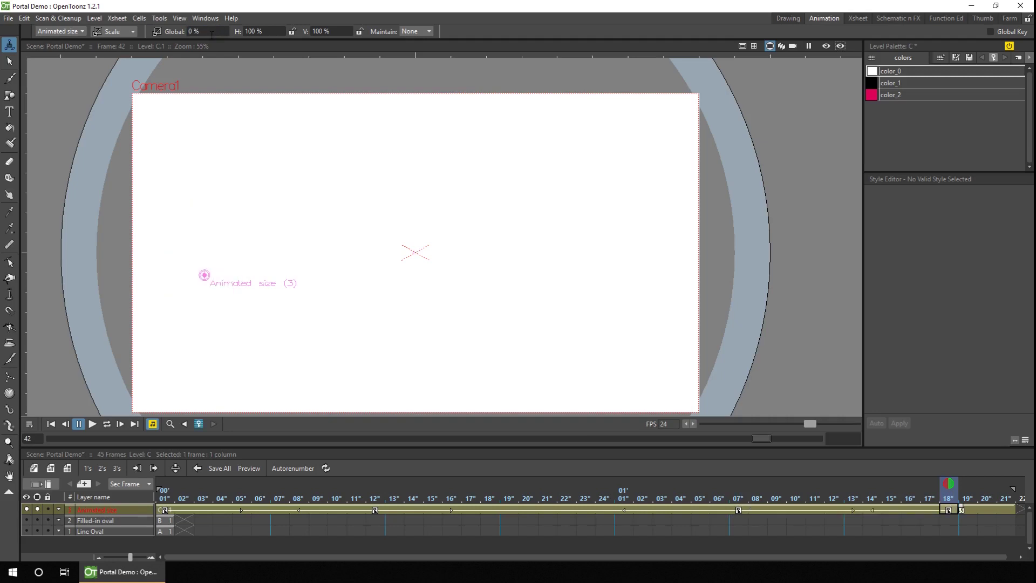
Delete the Animated size layer's frames 43 to 45 and play the animation from the first frame.
drag(968, 510, 1006, 509)
key(Delete)
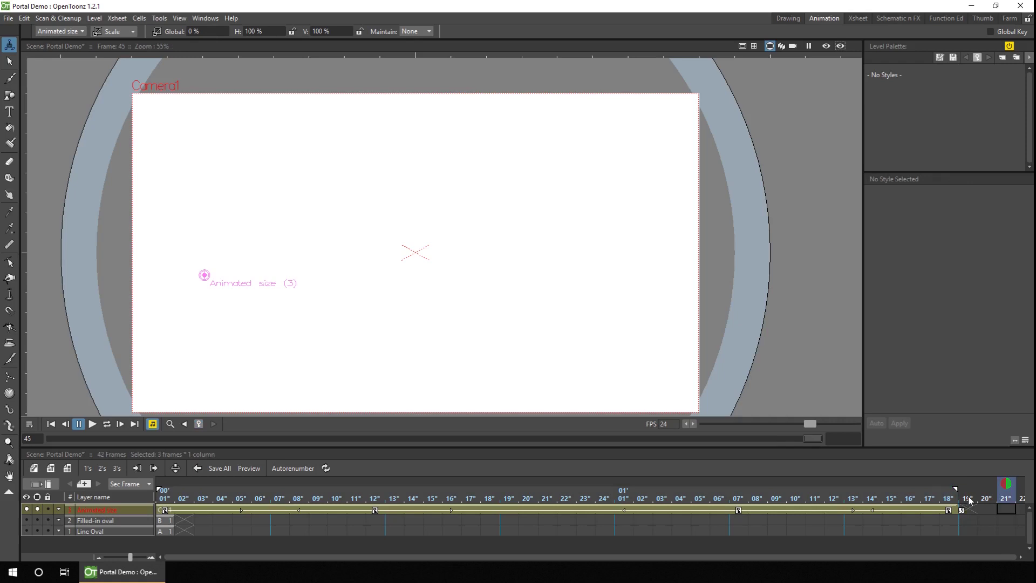
click(51, 423)
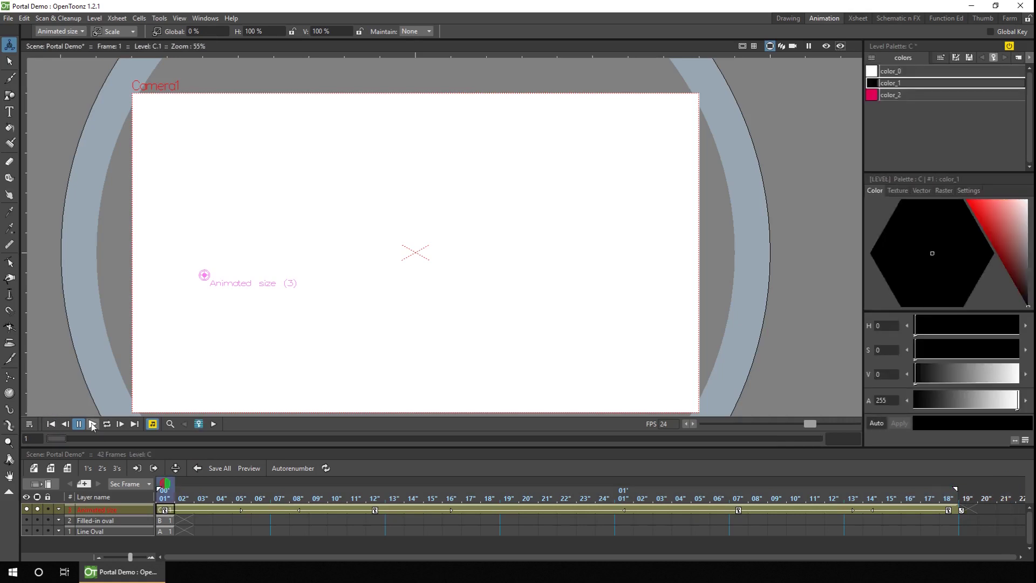
click(92, 424)
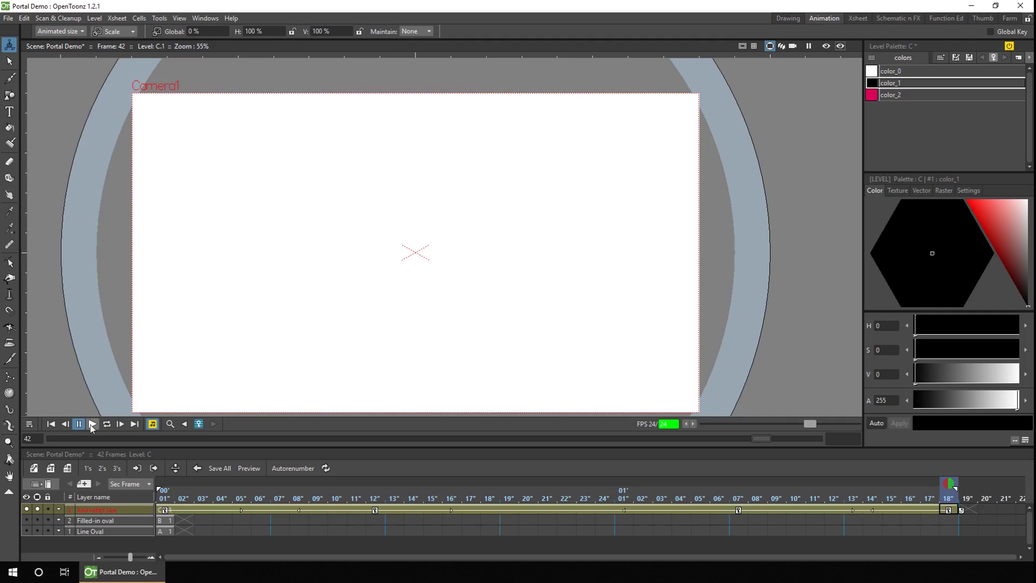
Switch the timeline numbering to Frame and set the Global scale at frame 12 to 110%.
click(381, 508)
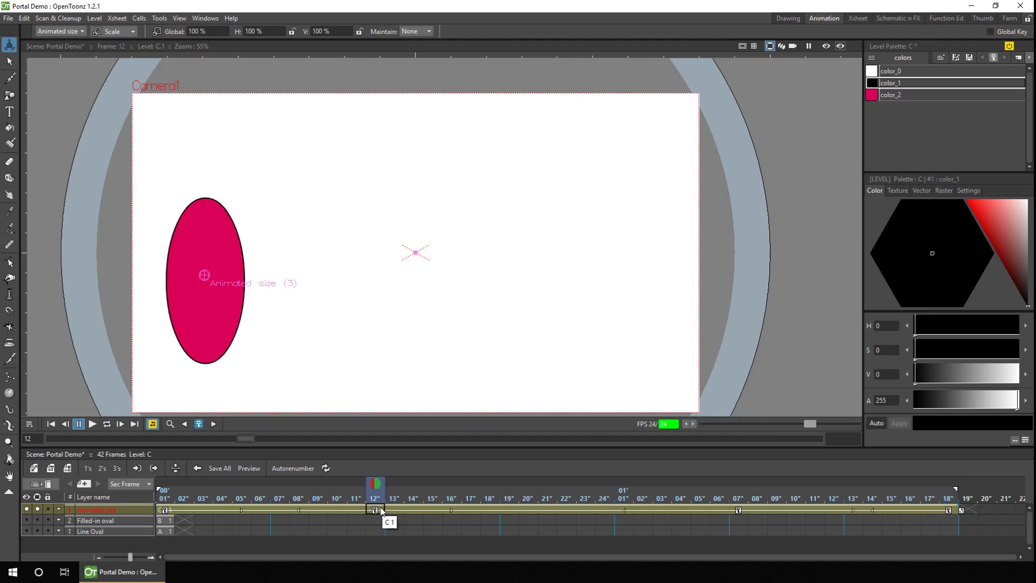
click(129, 483)
click(131, 489)
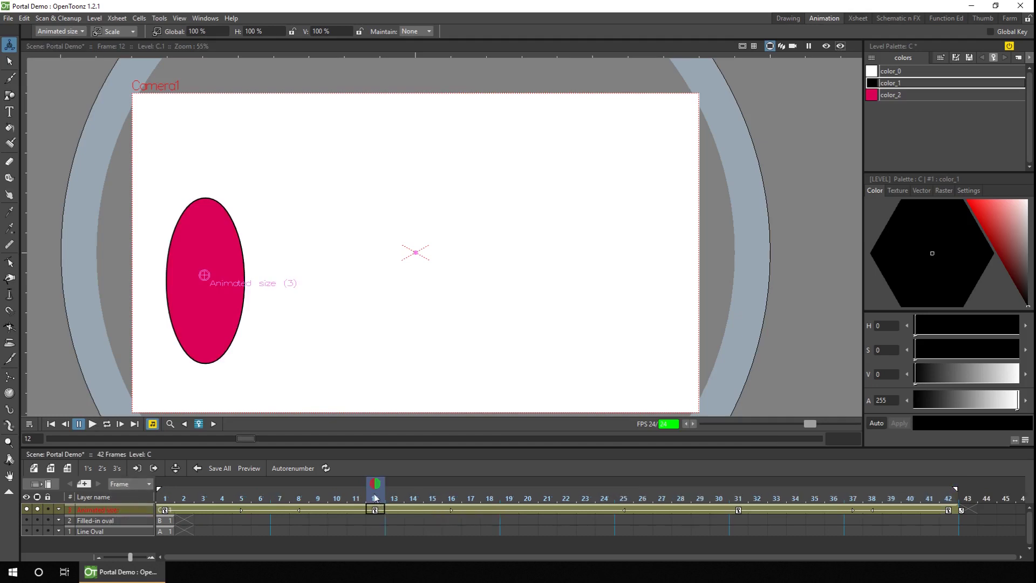
click(218, 31)
text(110)
key(Return)
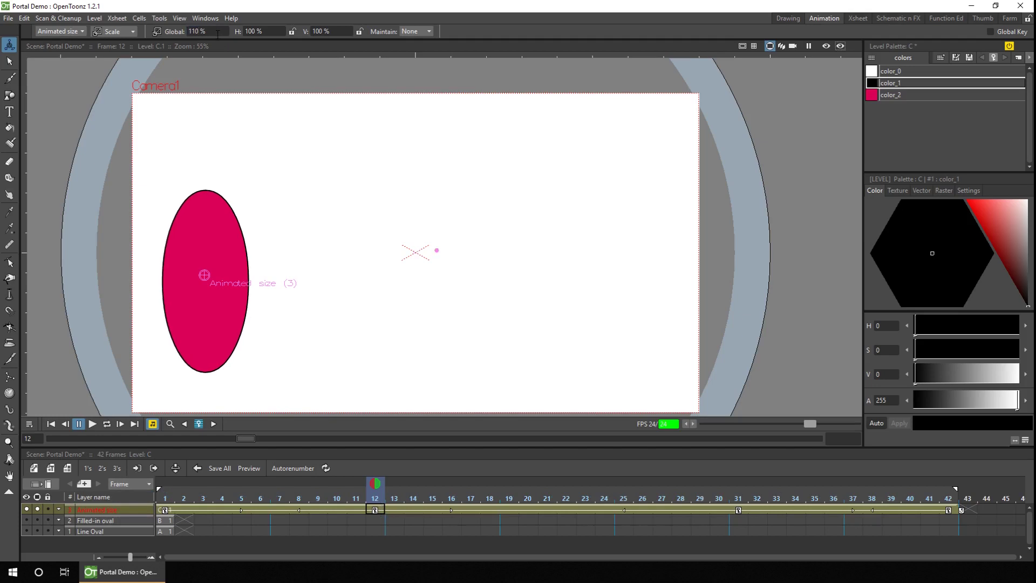
Add a keyframe at frame 14 of the Animated size layer with a Global scale of 100%.
click(413, 508)
click(221, 32)
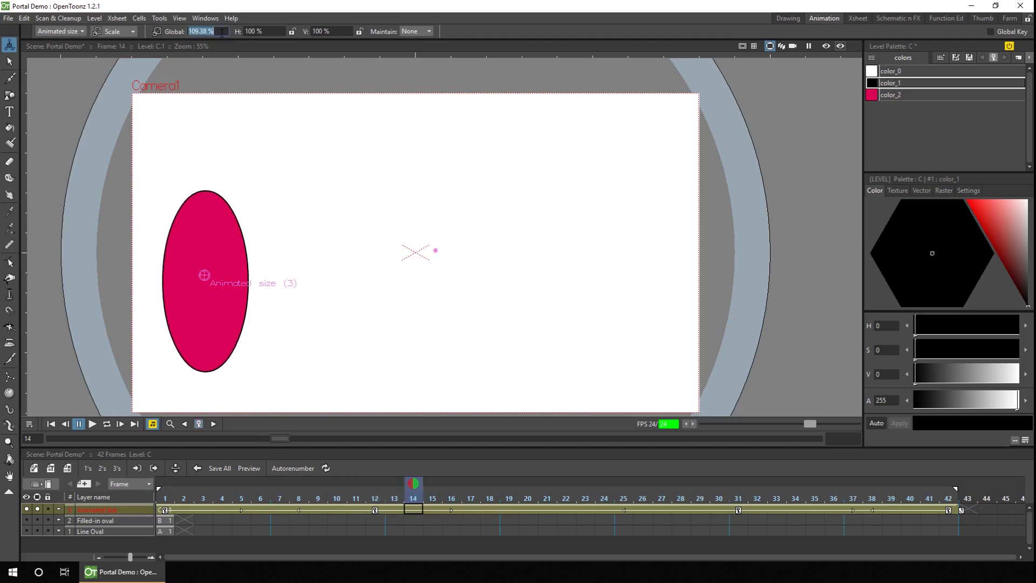
text(100)
key(Return)
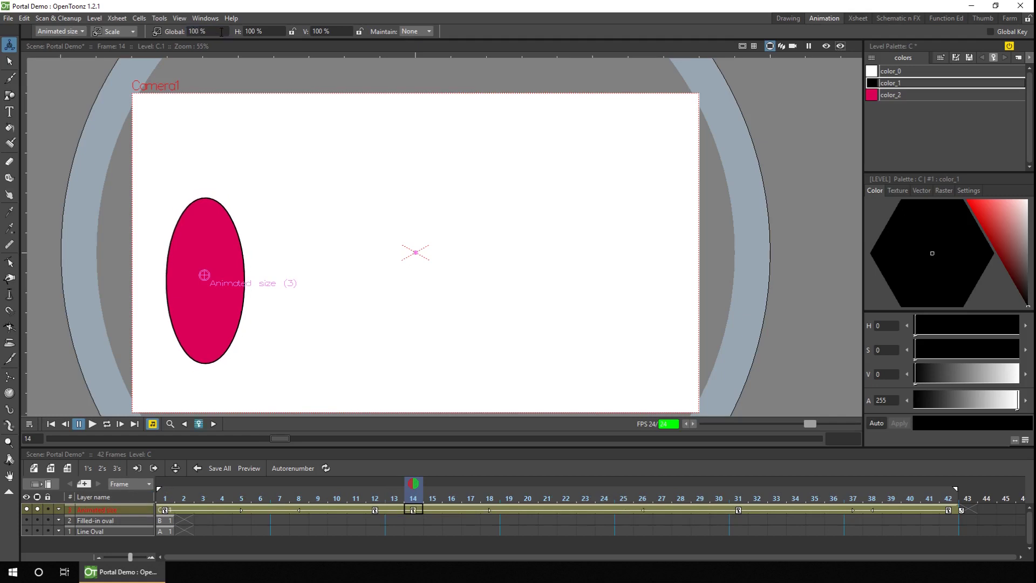
Play the scale animation from the first frame twice to check how the oval overshoots and settles.
click(50, 423)
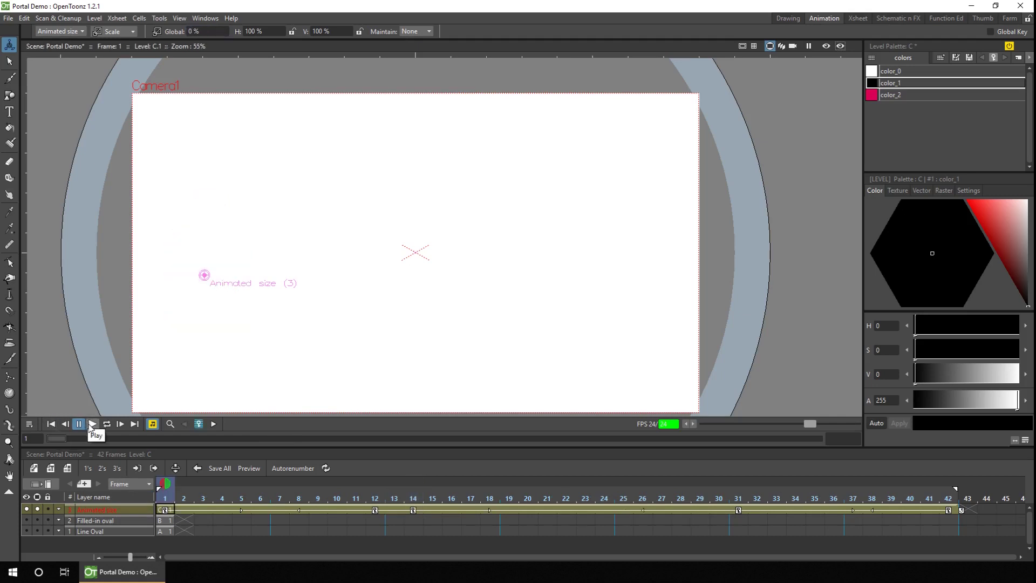
click(92, 424)
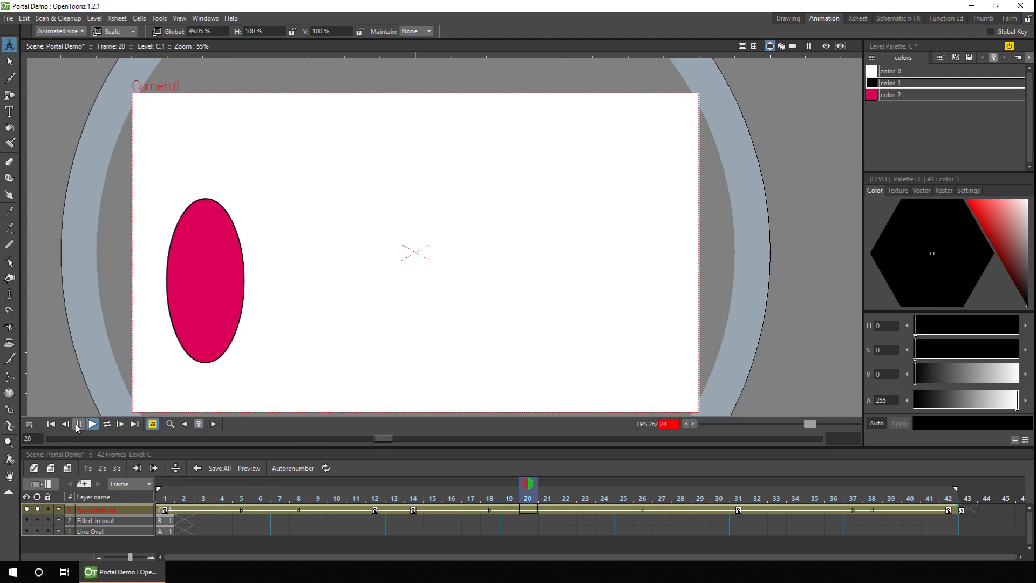
click(51, 423)
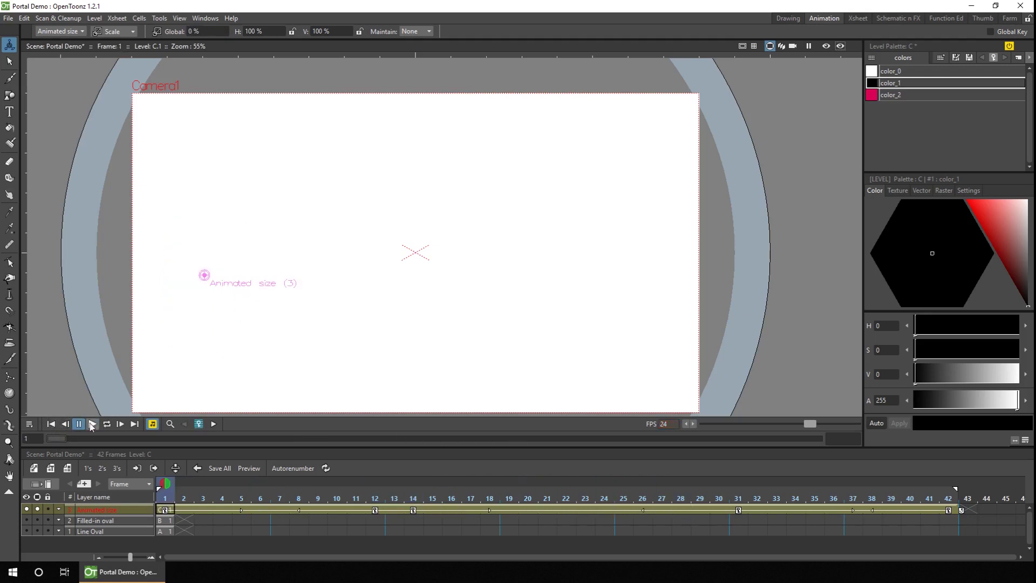
click(92, 424)
click(78, 425)
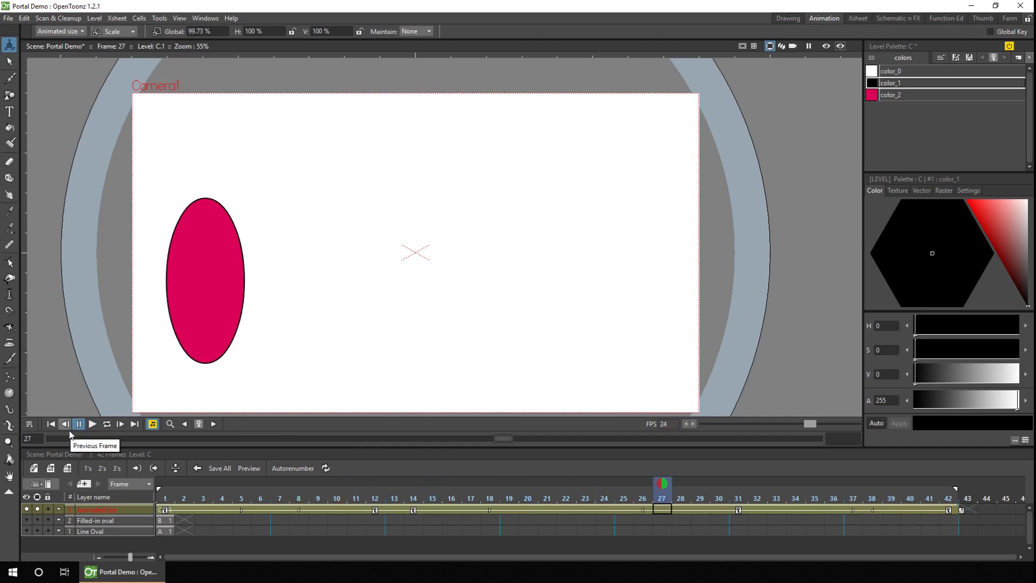
Add a keyframe at frame 33 of the Animated size layer with a Global scale of 110%.
click(735, 498)
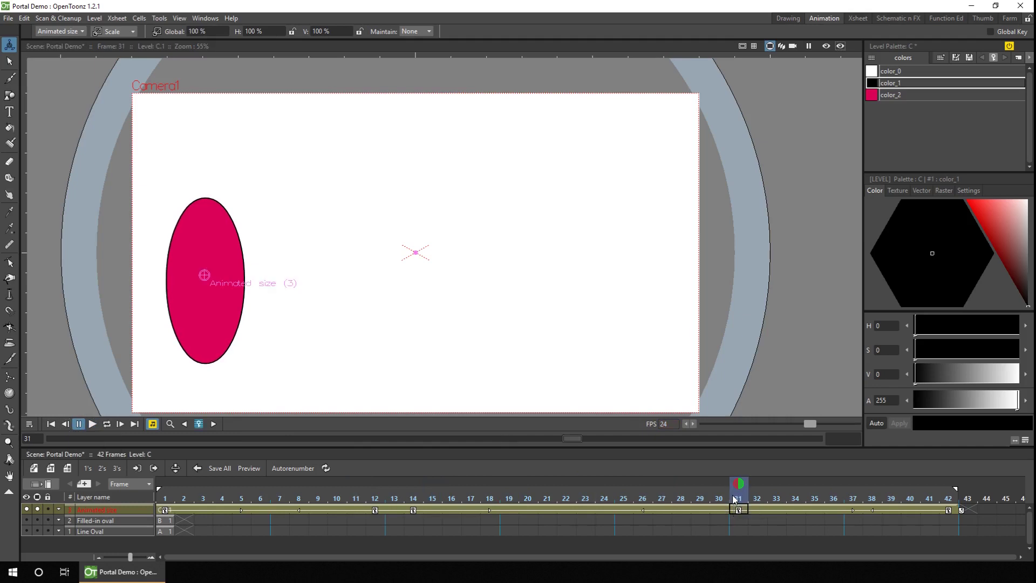
drag(413, 497, 775, 500)
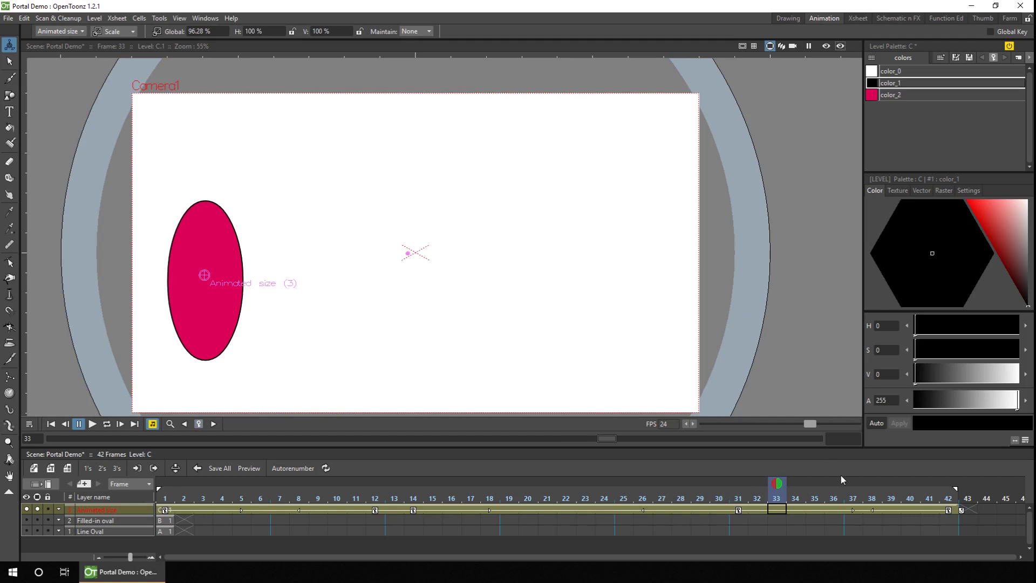
click(223, 30)
text(110)
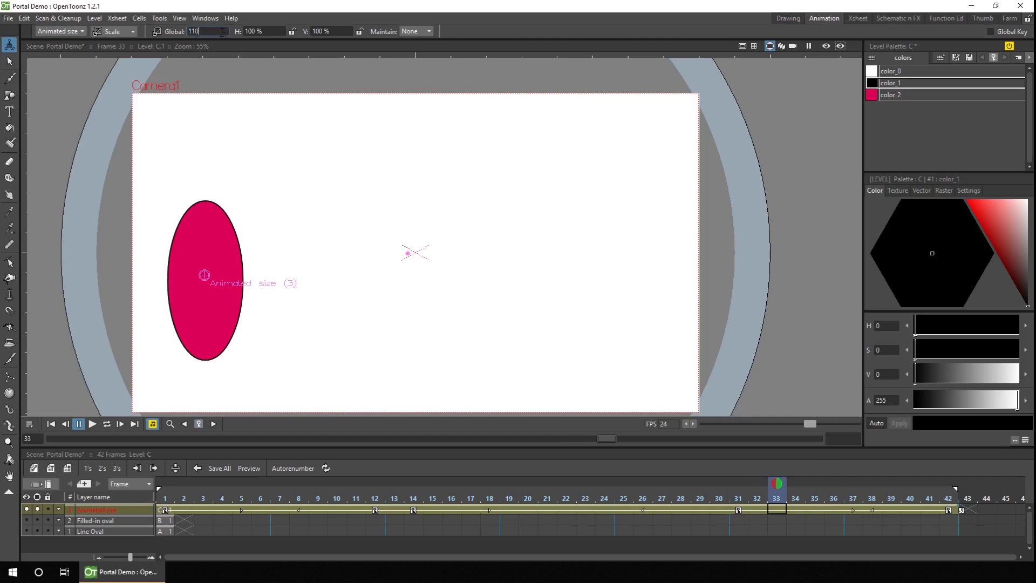
key(Return)
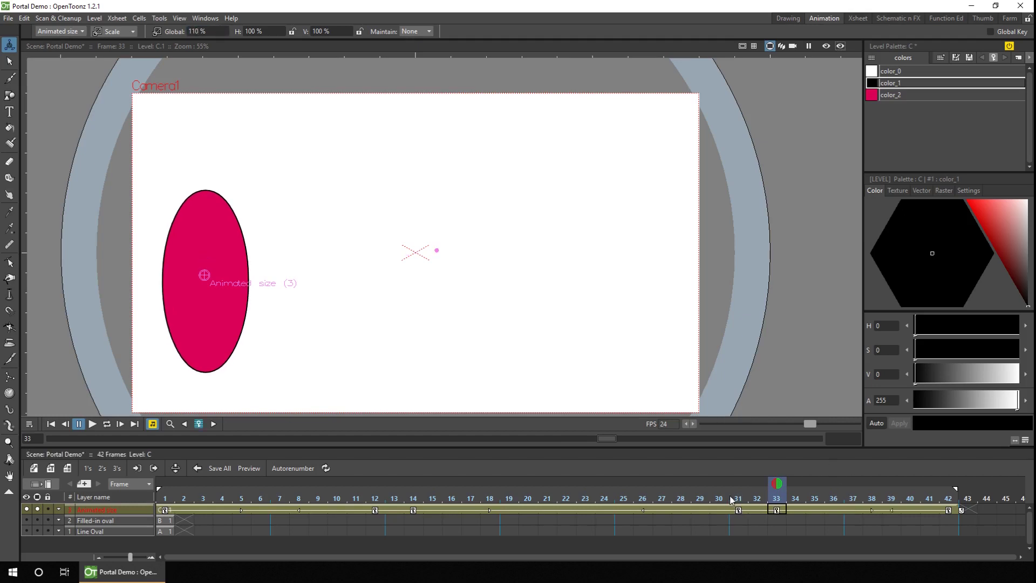
Move the Animated size layer's closing keyframe from frame 42 to frame 44 and play the animation from the first frame.
drag(738, 497, 878, 492)
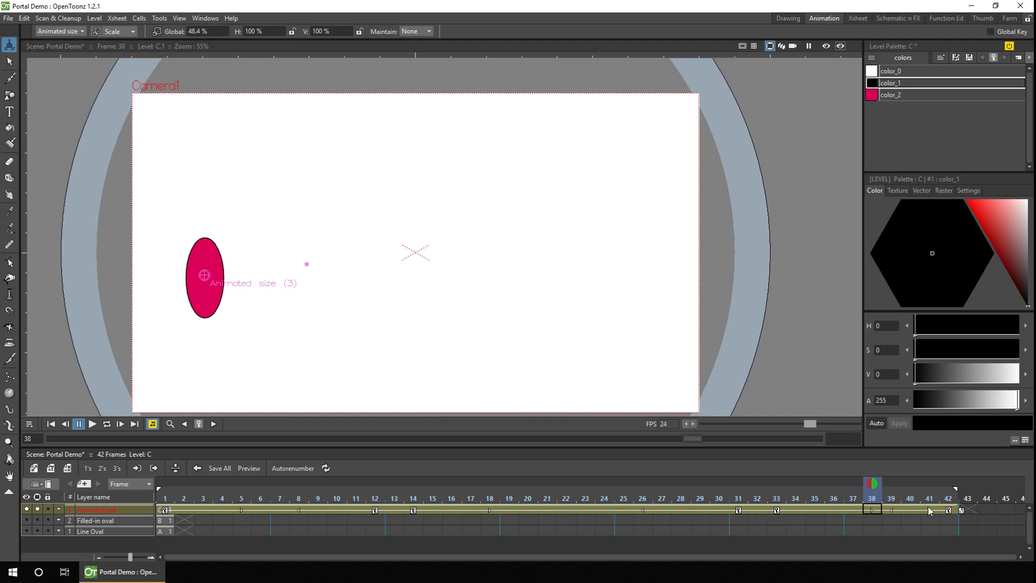
click(953, 509)
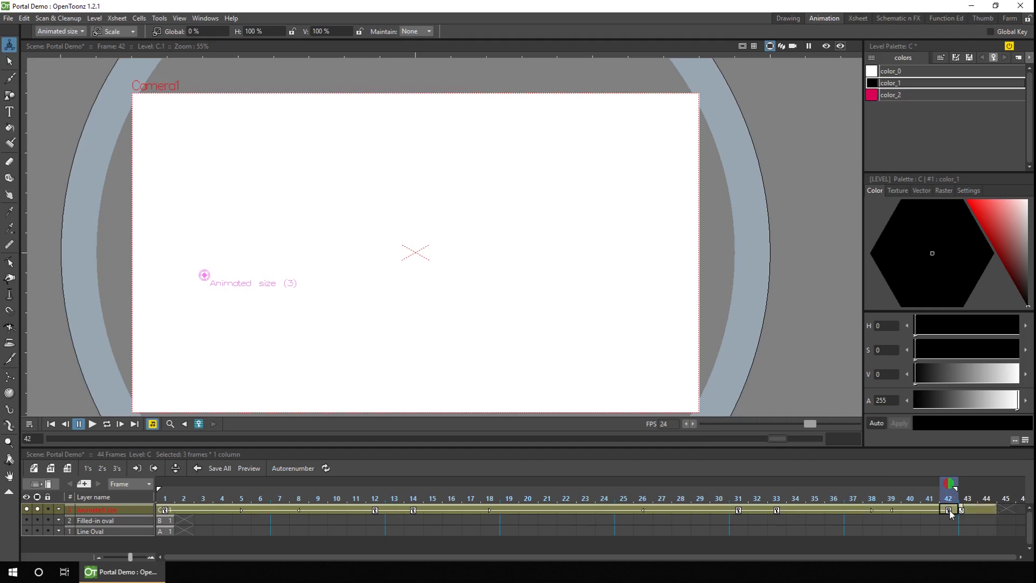
click(949, 509)
drag(948, 510, 987, 509)
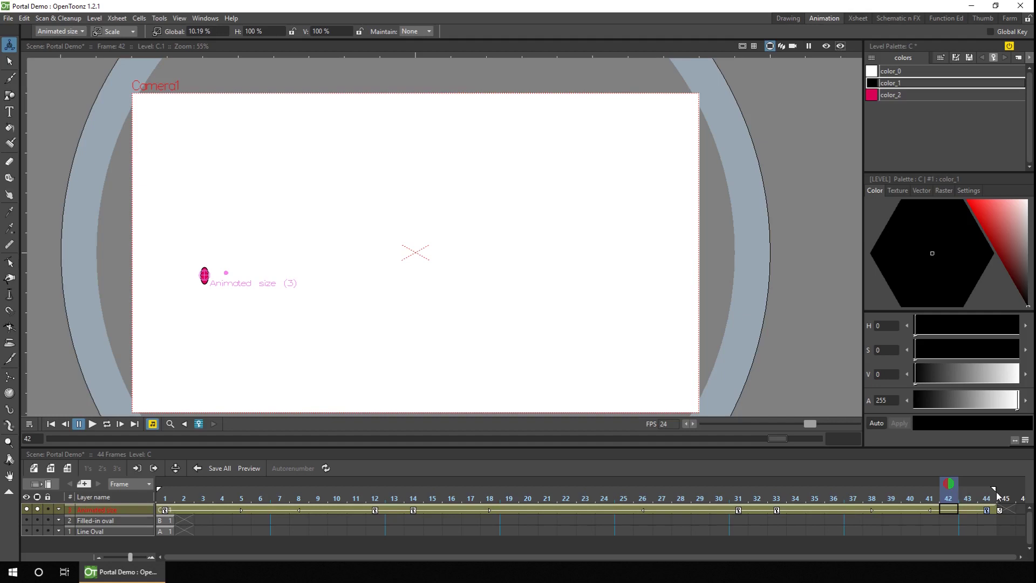
click(53, 424)
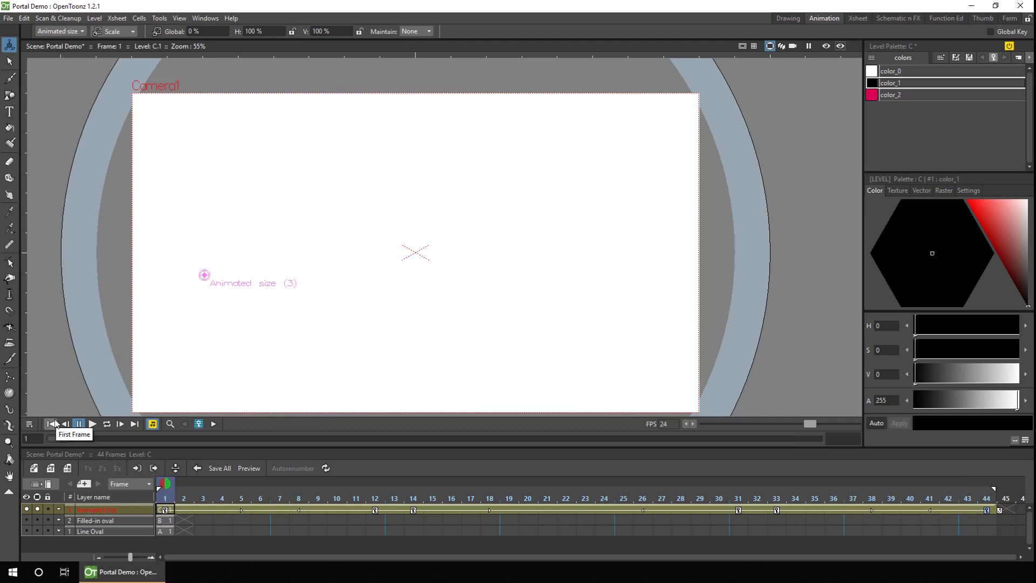
click(92, 424)
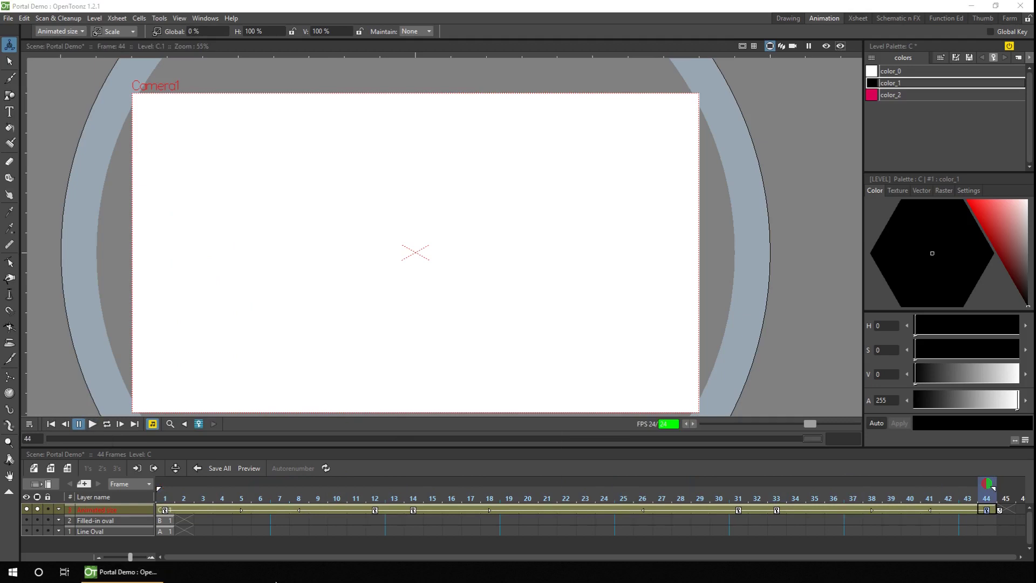
Examine the Default Interpolation choices in the Animation preferences and close the preferences without changing anything.
click(160, 18)
click(208, 84)
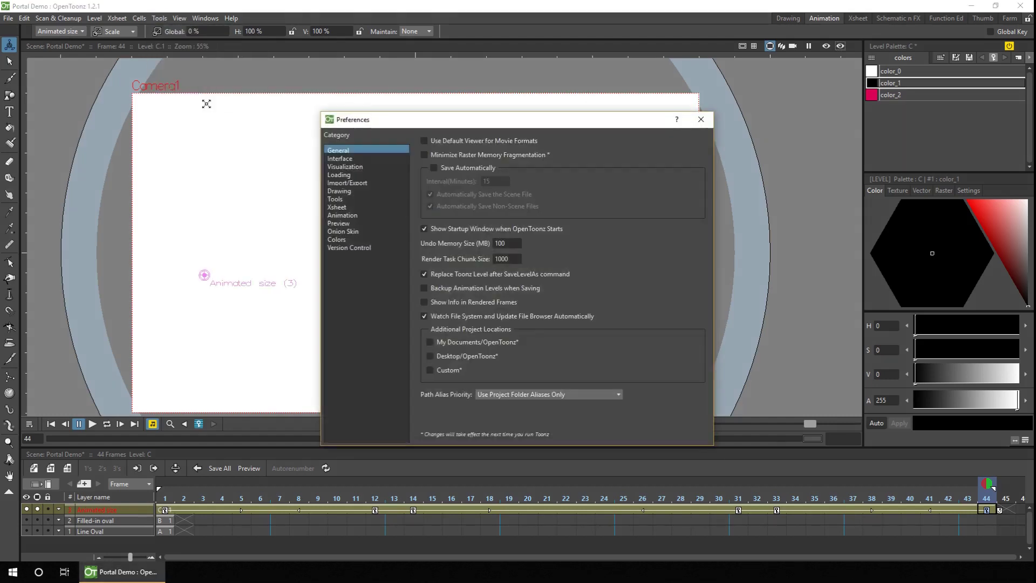
click(341, 216)
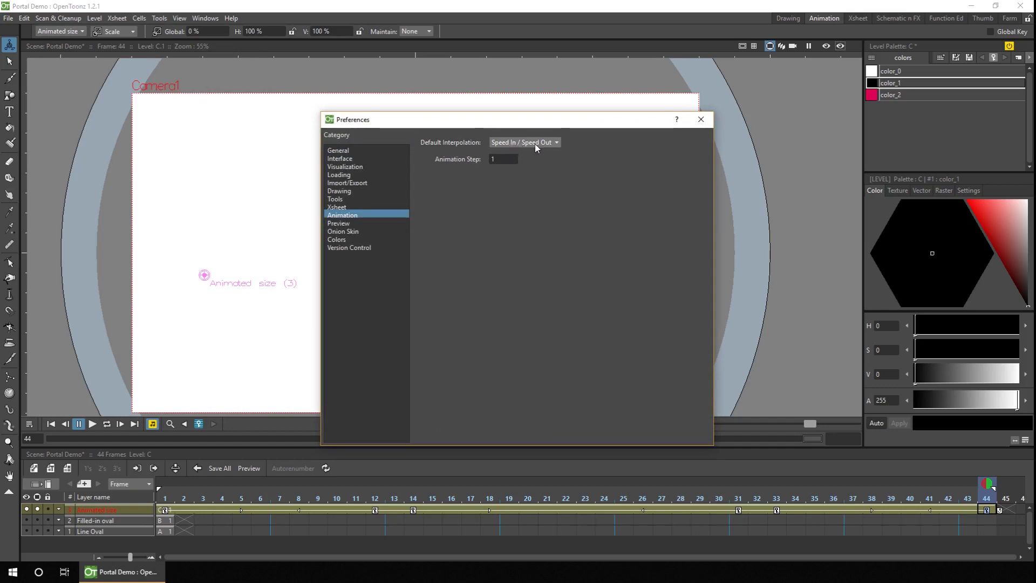
click(550, 142)
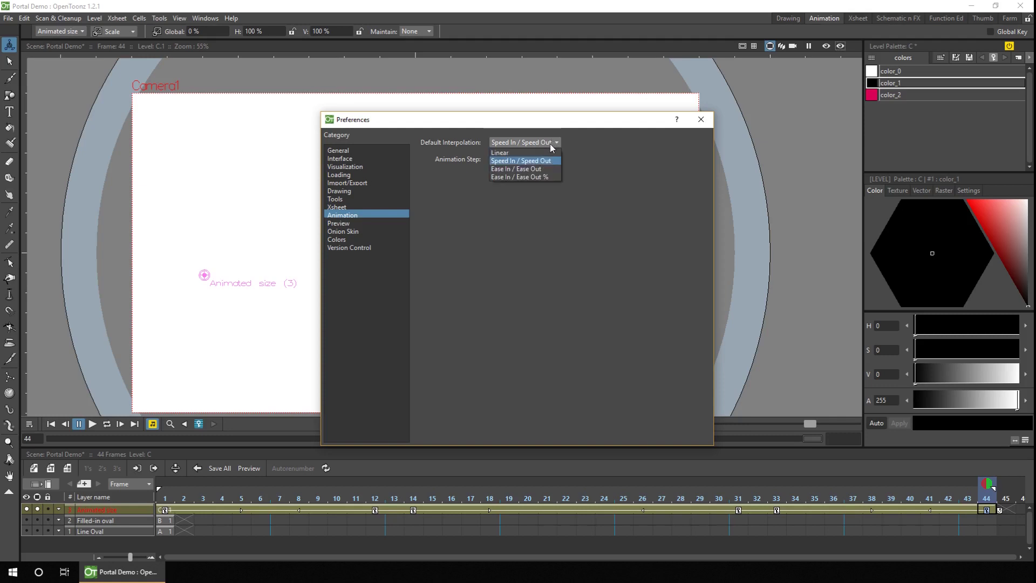
click(700, 121)
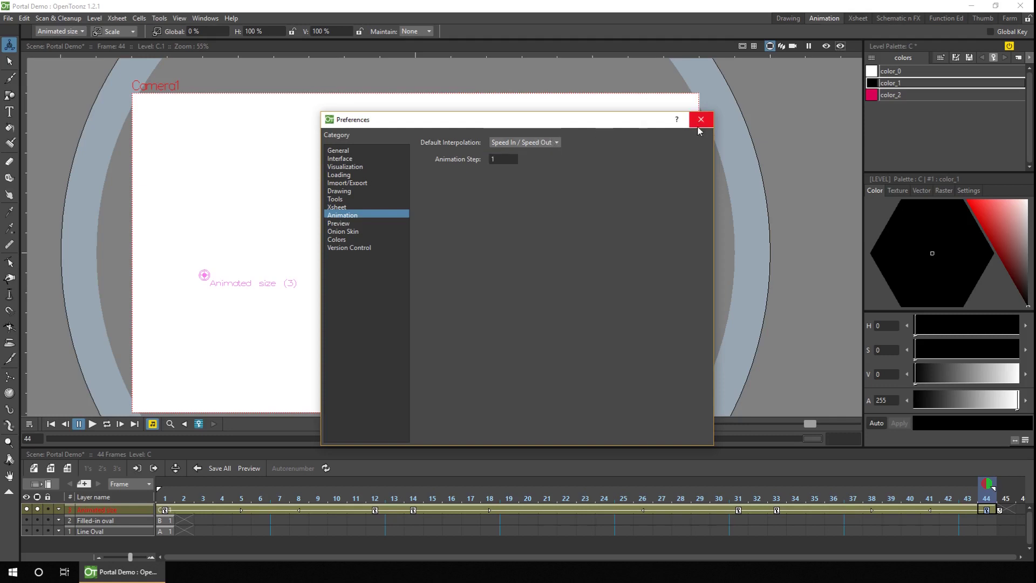
click(698, 122)
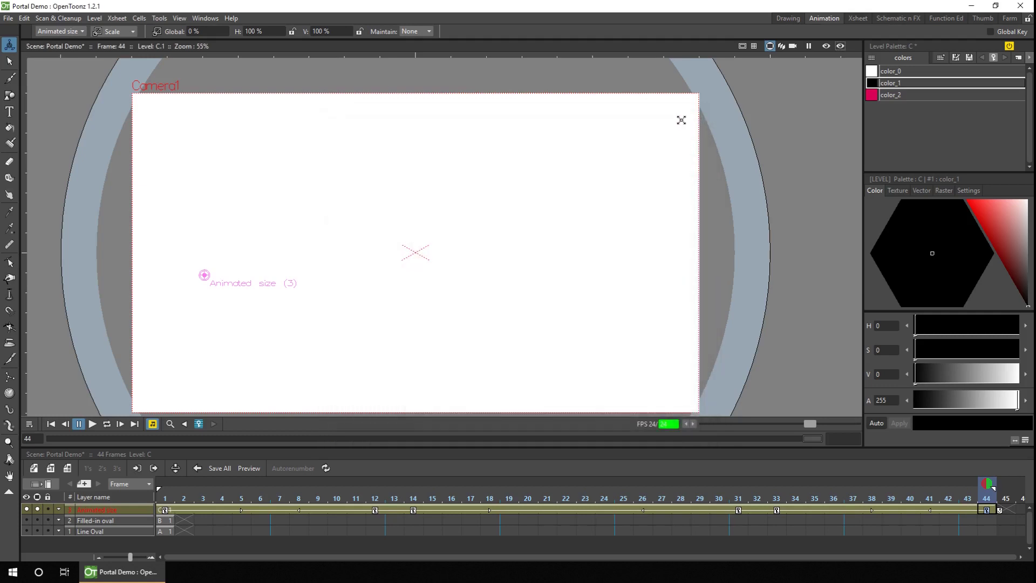
Show the Animated size column's Scale channel in the Function Editor and inspect its keyframes at frames 1, 12 and 14.
click(945, 18)
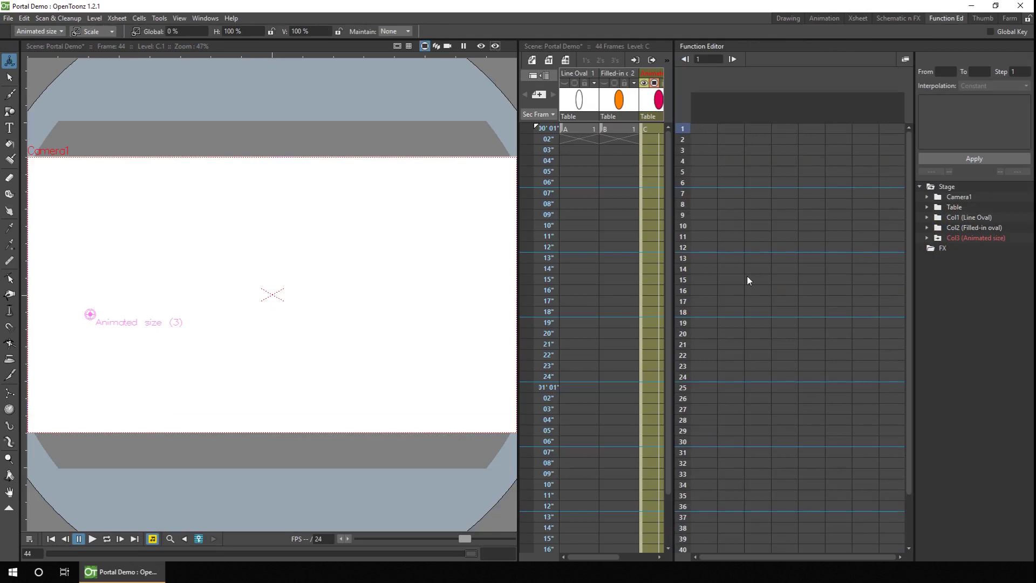
click(957, 240)
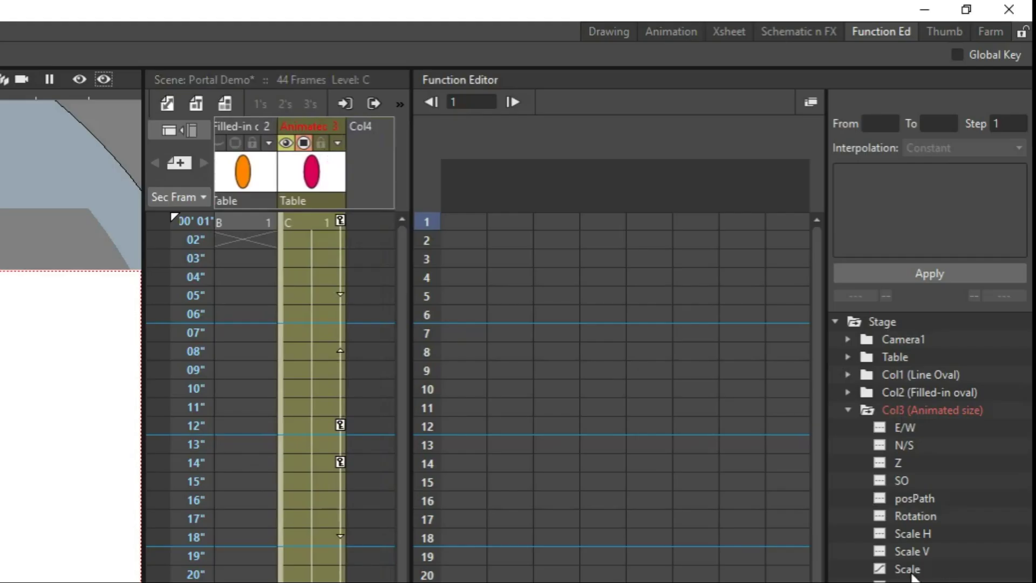
click(959, 331)
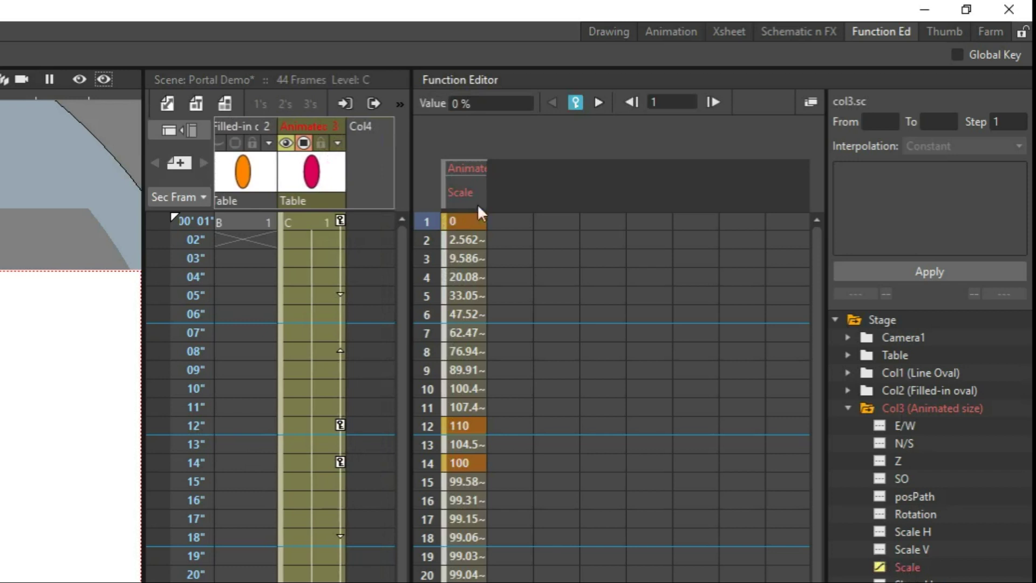
click(465, 222)
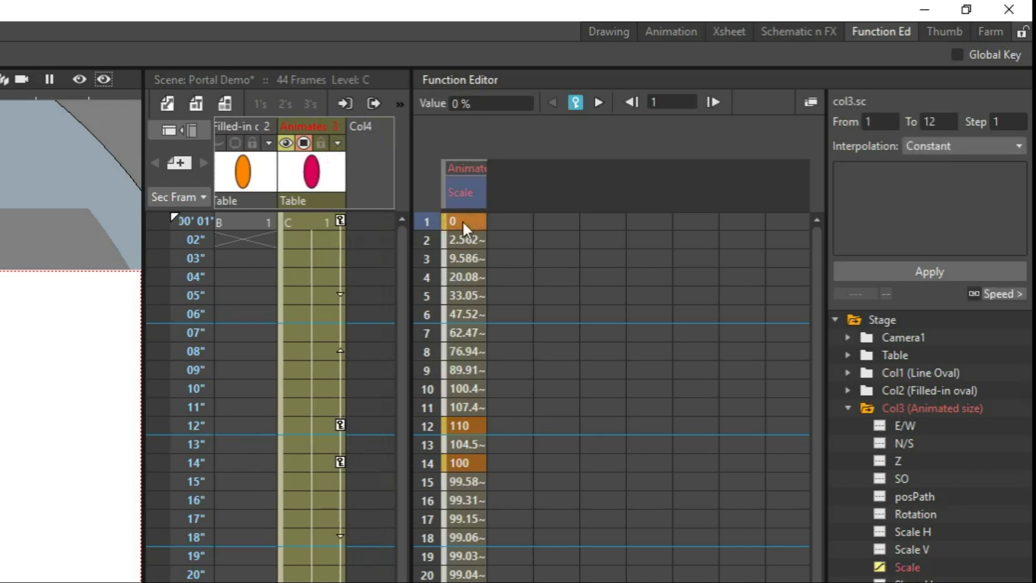
click(466, 423)
click(461, 463)
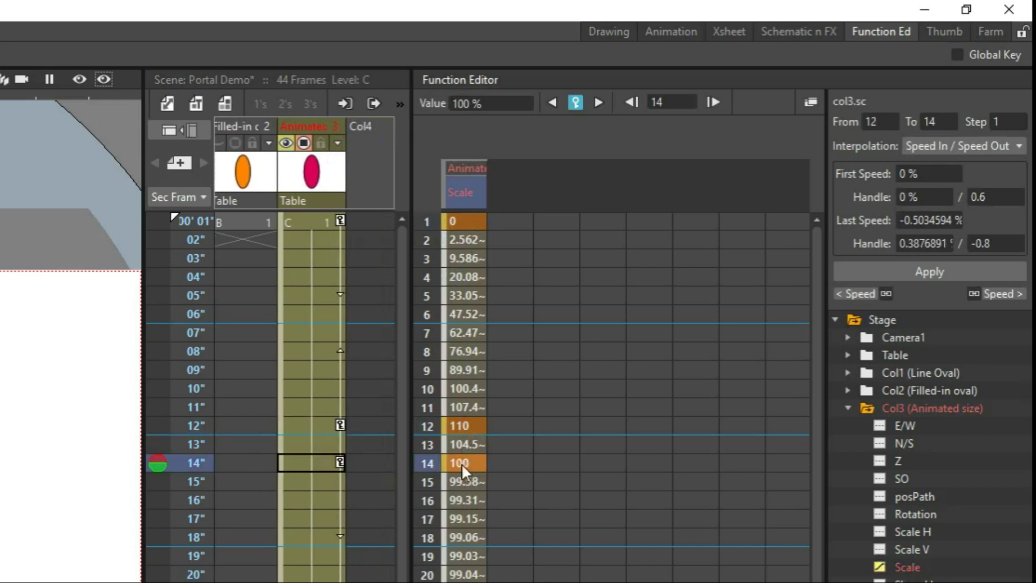
Apply Linear interpolation to the Scale segment between frames 1 and 12.
click(466, 310)
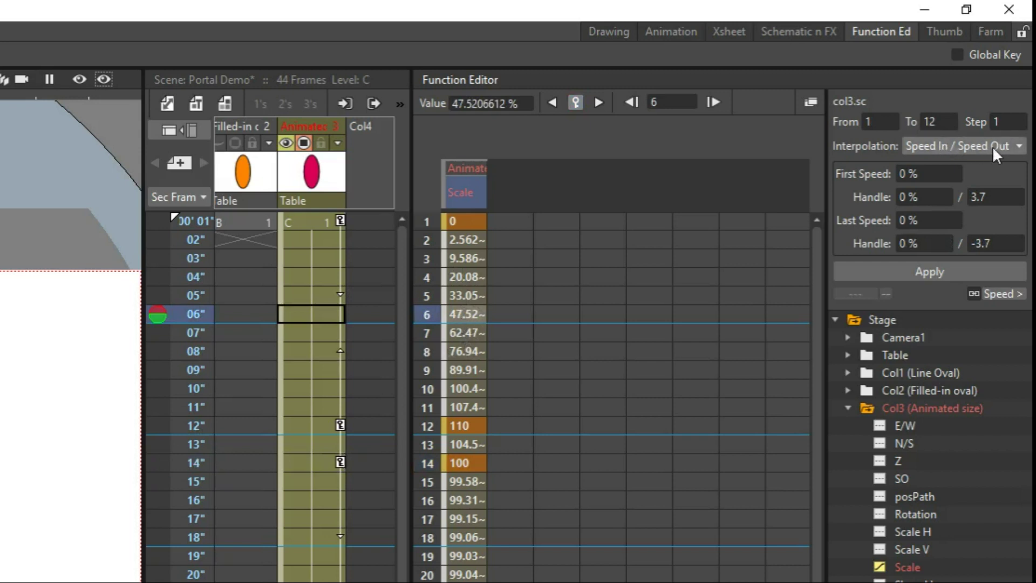
click(964, 144)
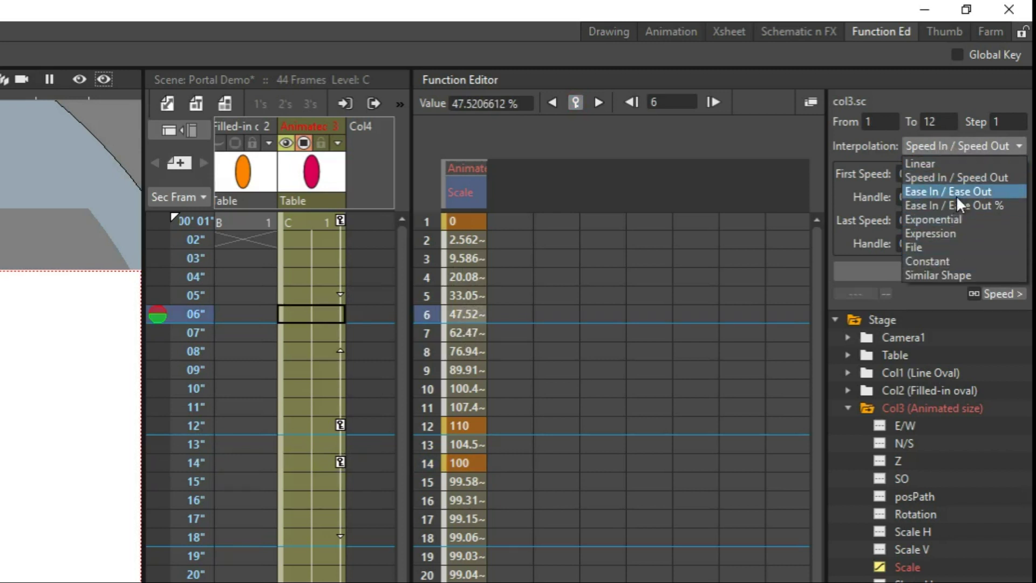
click(935, 163)
click(921, 267)
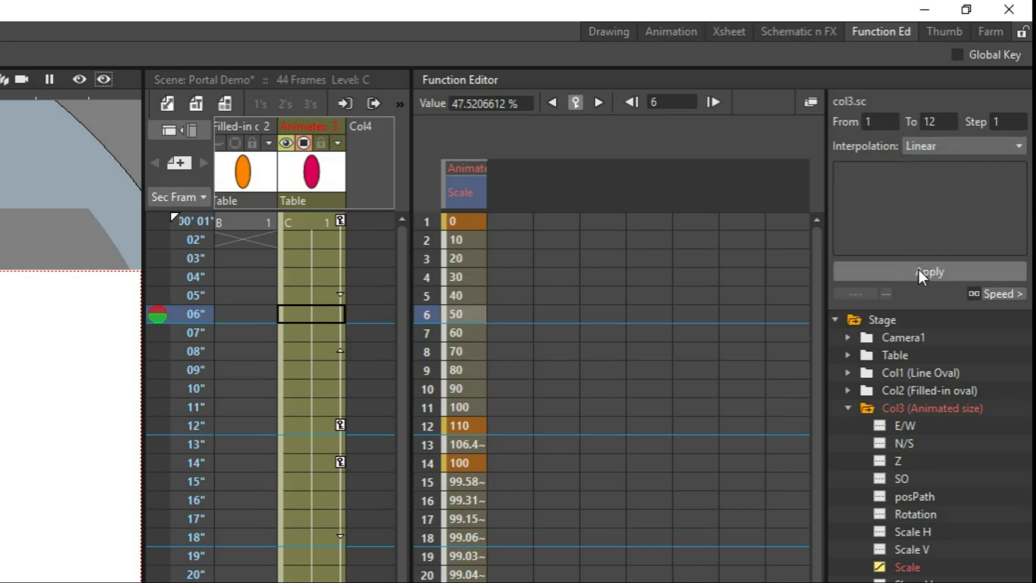
Choose Speed In / Speed Out interpolation for the frame 1 to 12 Scale segment and open the function curve view.
drag(426, 223, 426, 424)
click(466, 279)
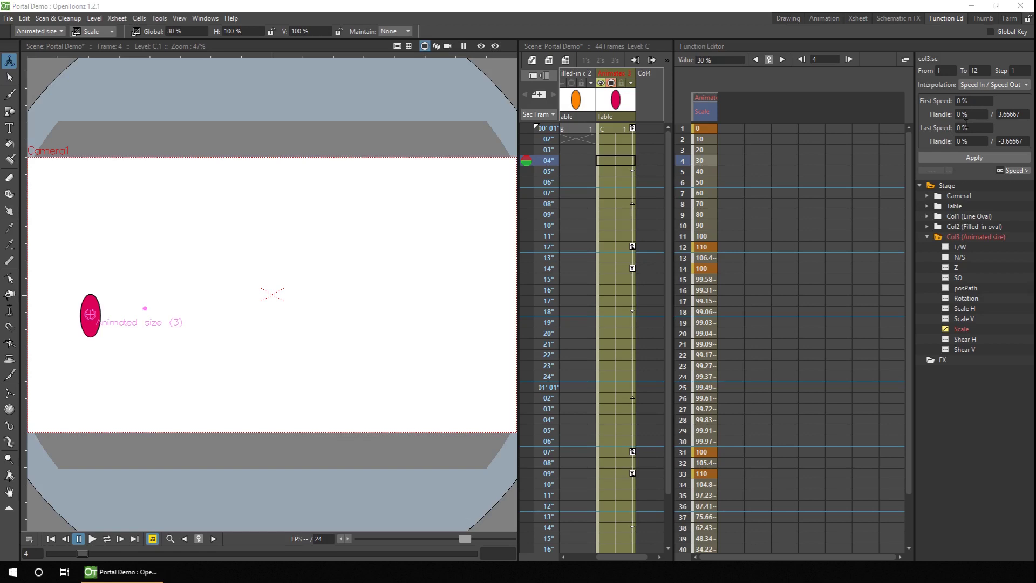
click(905, 59)
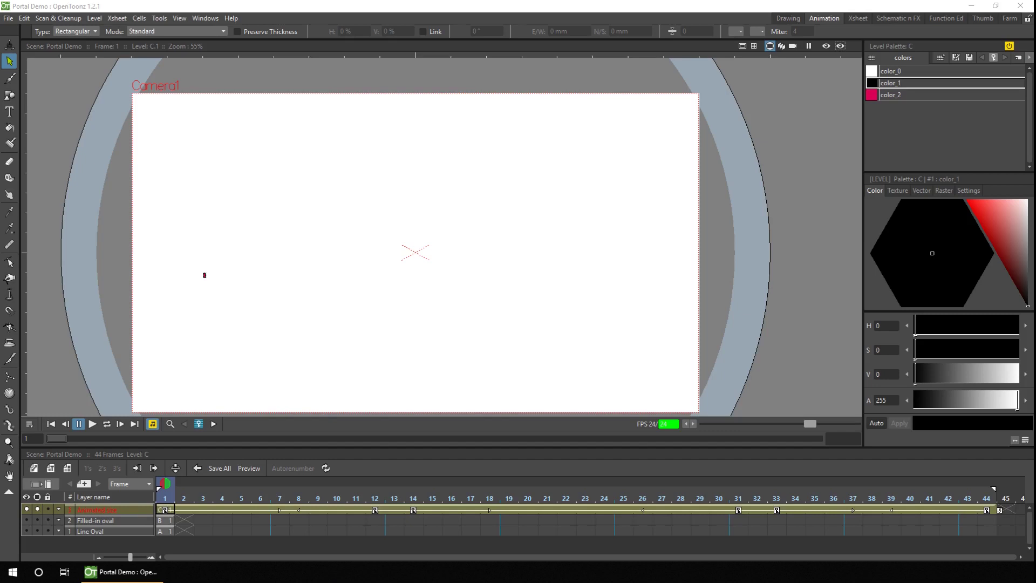
Create a new vector level D in a fourth column and hide the Animated size layer in the viewer.
key(alt+n)
key(Return)
key(g)
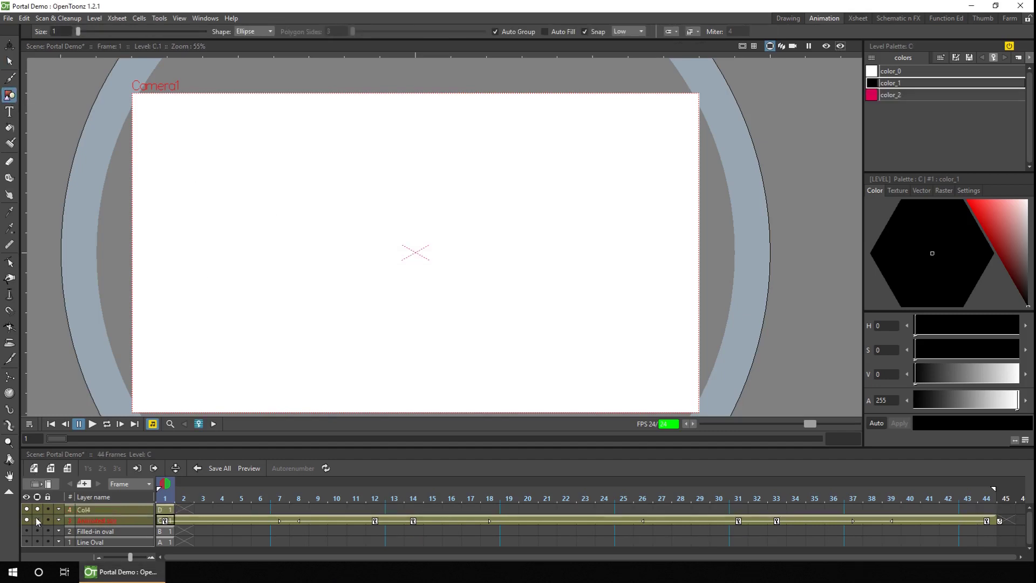
click(38, 520)
Draw a tall ellipse on the new level near the left side of the camera frame.
click(231, 319)
key(Return)
drag(170, 176, 242, 382)
Add a new pure red style to level D's palette and fill the ellipse with it.
click(9, 128)
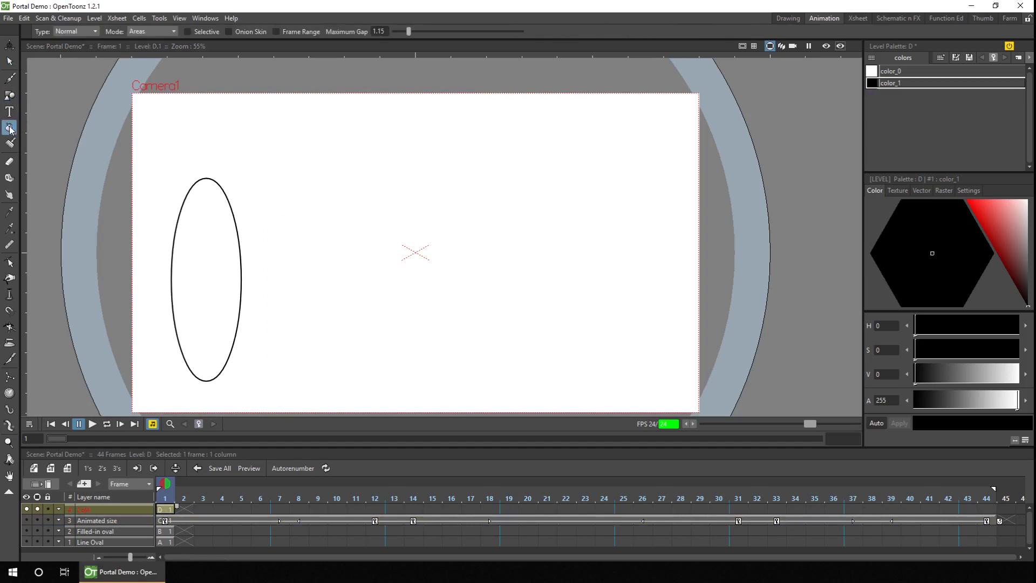
click(1018, 58)
click(966, 200)
click(206, 280)
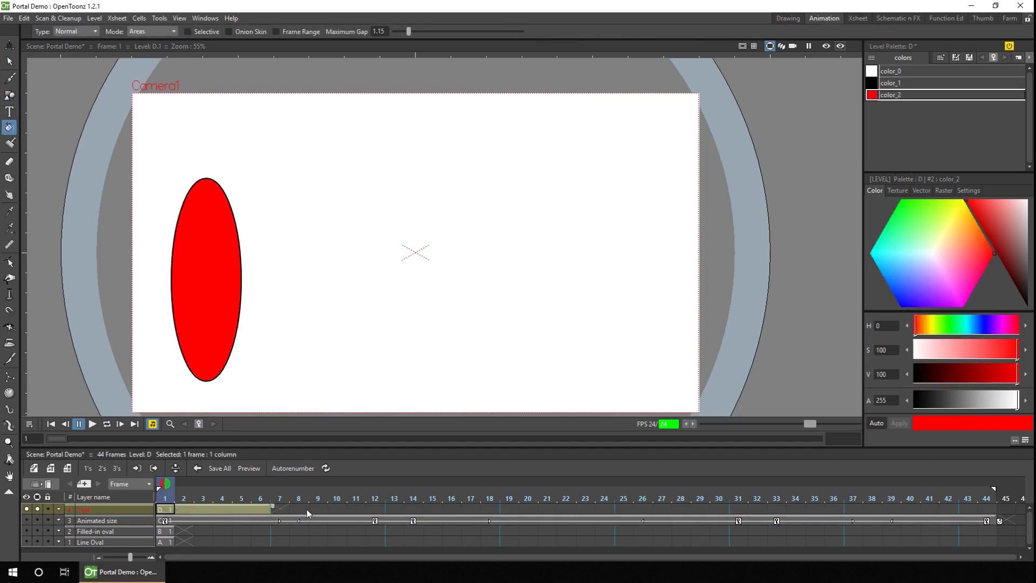
Extend the new level's exposure to frame 44 and rename its layer Animated colour.
drag(309, 512, 995, 510)
double_click(102, 509)
text(Aim)
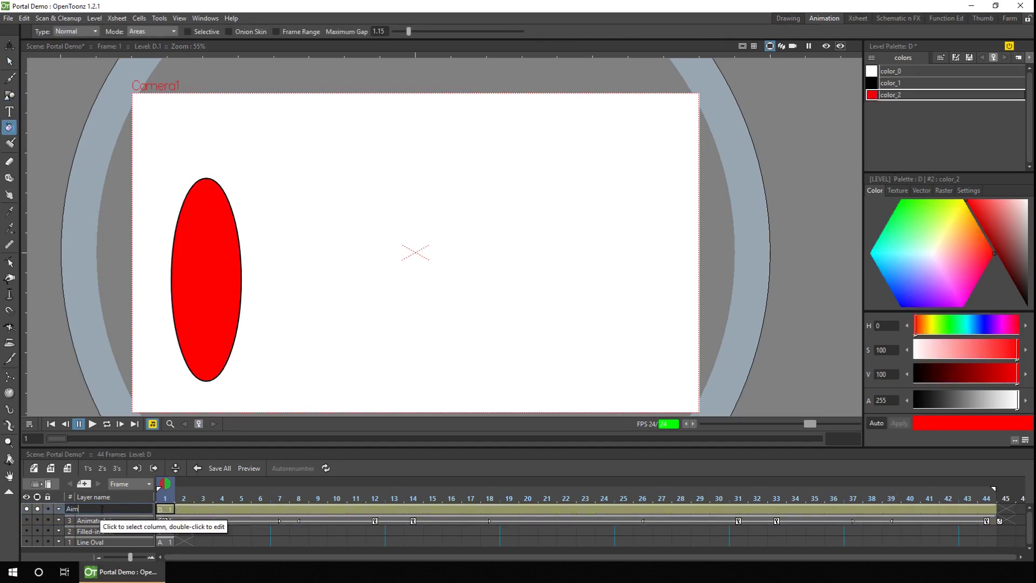
text(mated colour)
key(Return)
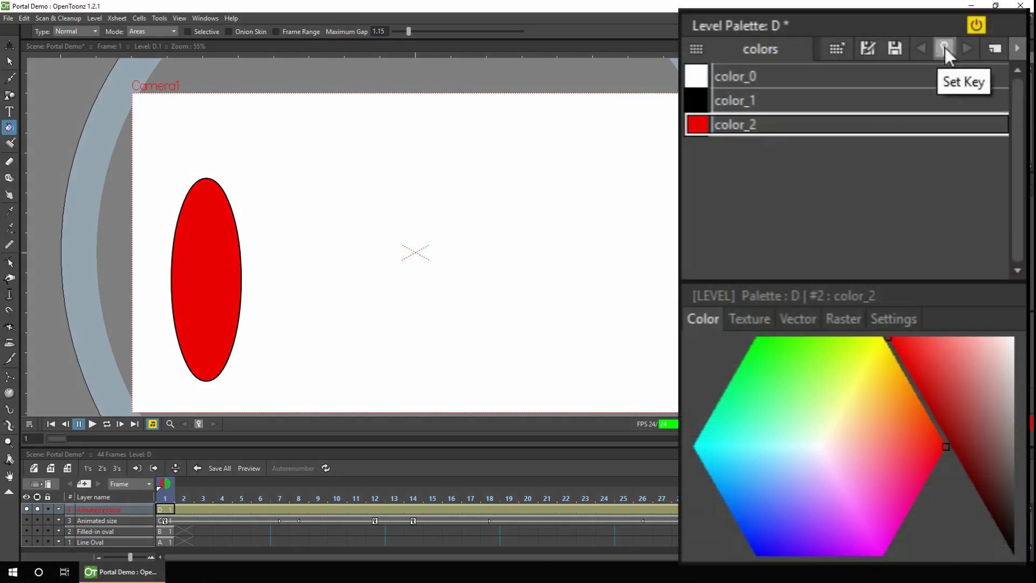
Set a palette key for red color_2 at frame 1, change it to yellow at frame 13, and step between both keys.
click(944, 48)
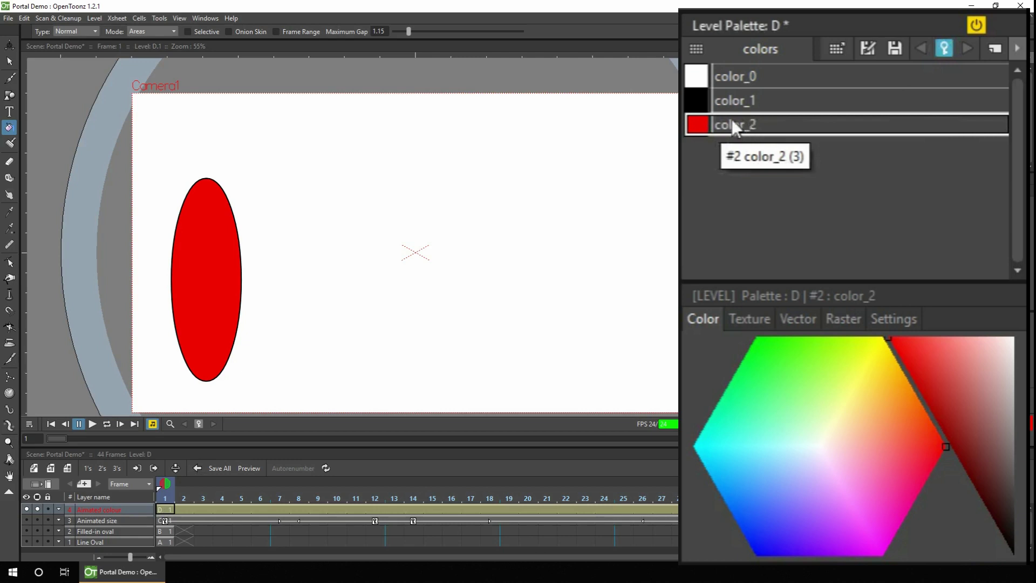
click(394, 508)
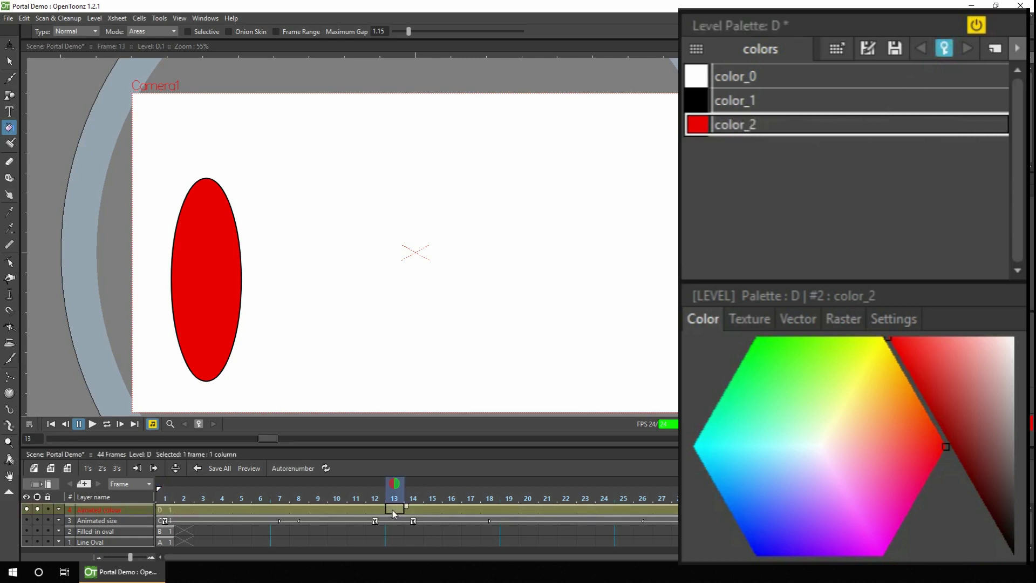
drag(897, 406, 898, 353)
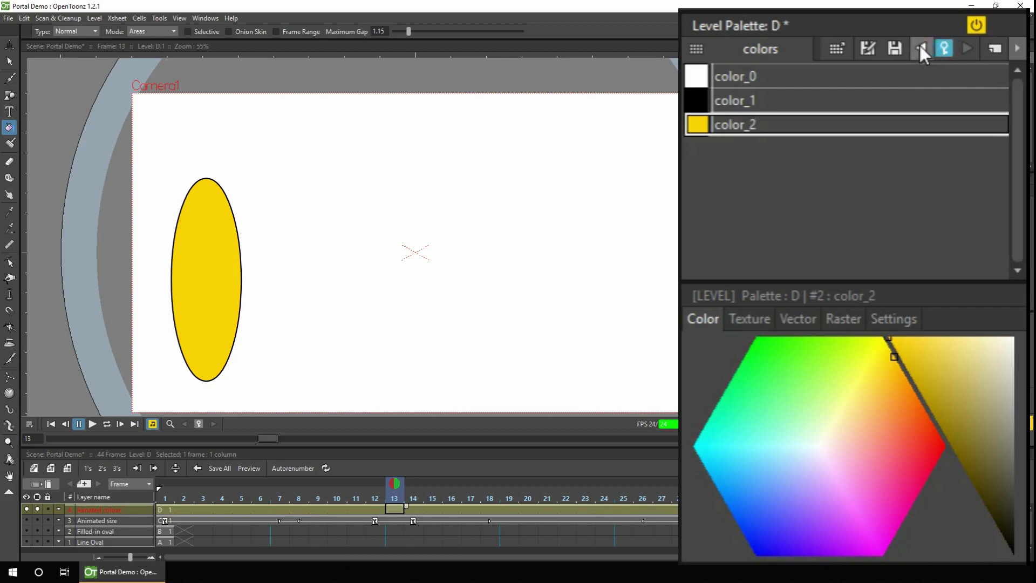
click(920, 48)
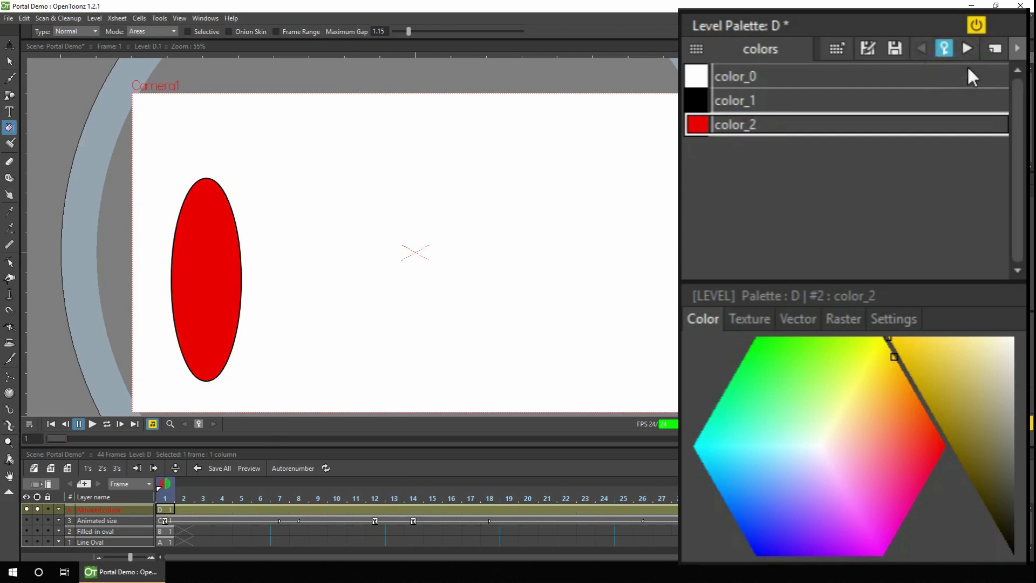
click(962, 46)
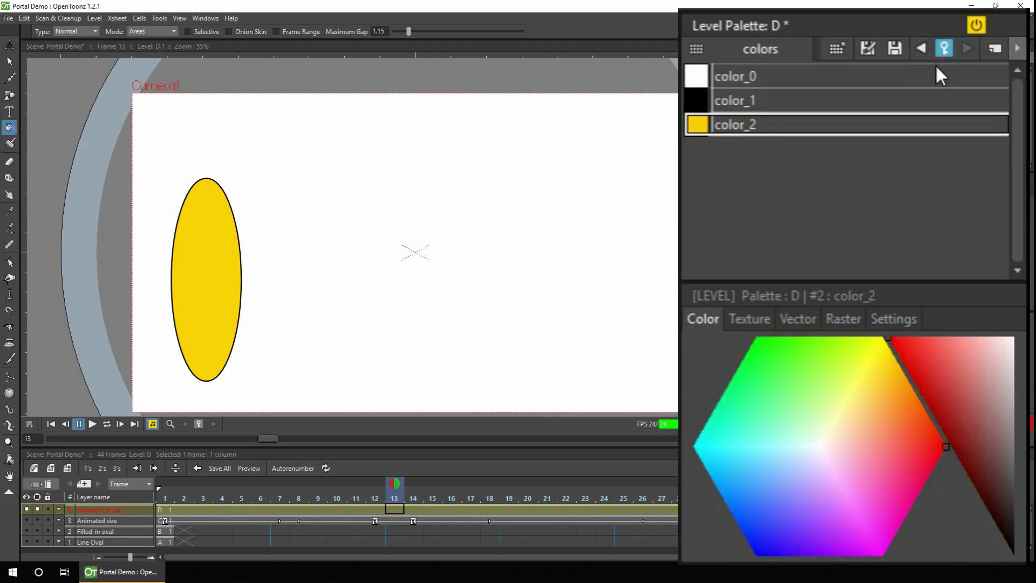
Key color_2 as red at frame 25 and yellow at frame 37, and play the colour animation from frame 1.
click(624, 500)
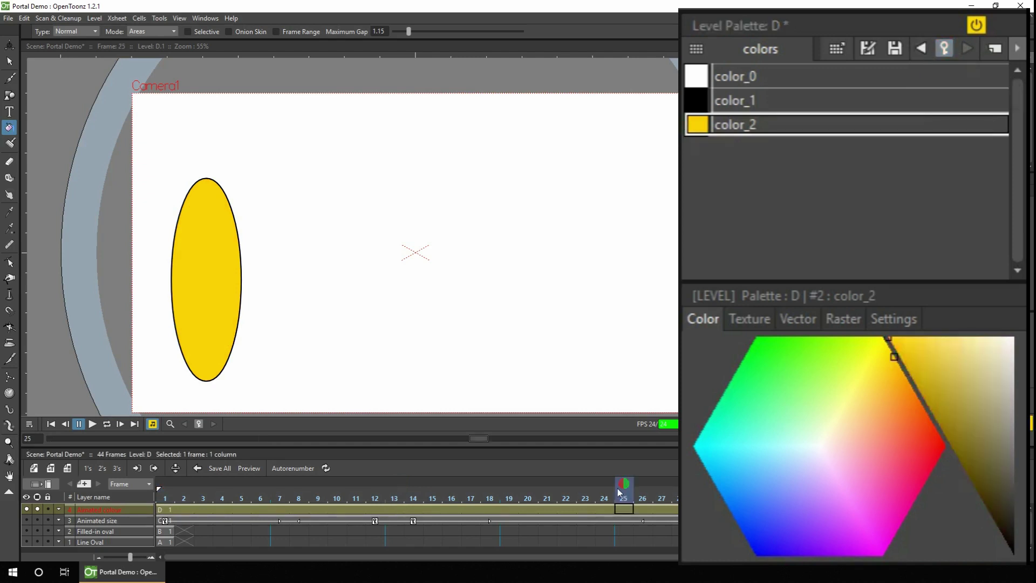
drag(924, 408, 954, 444)
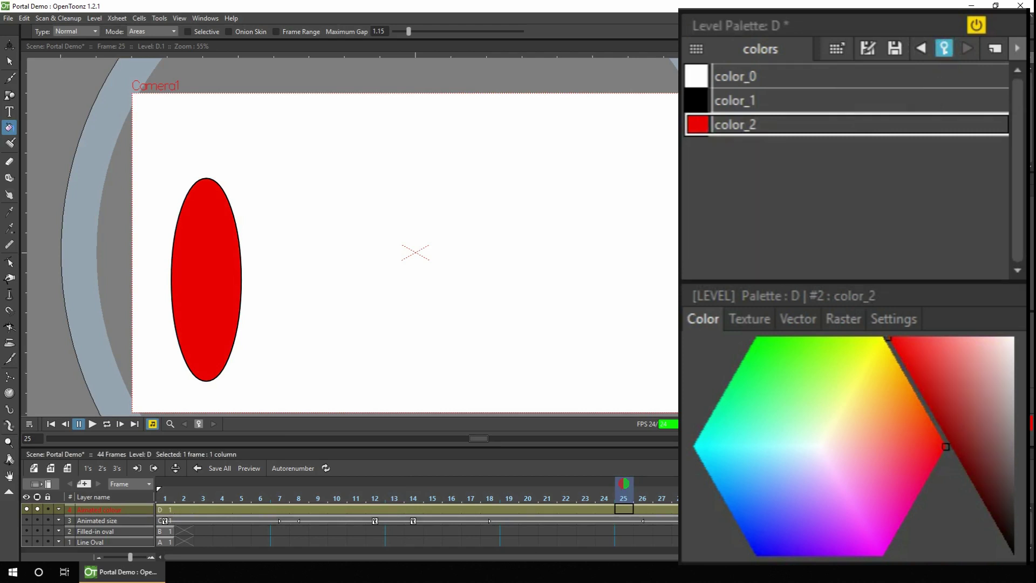
click(874, 122)
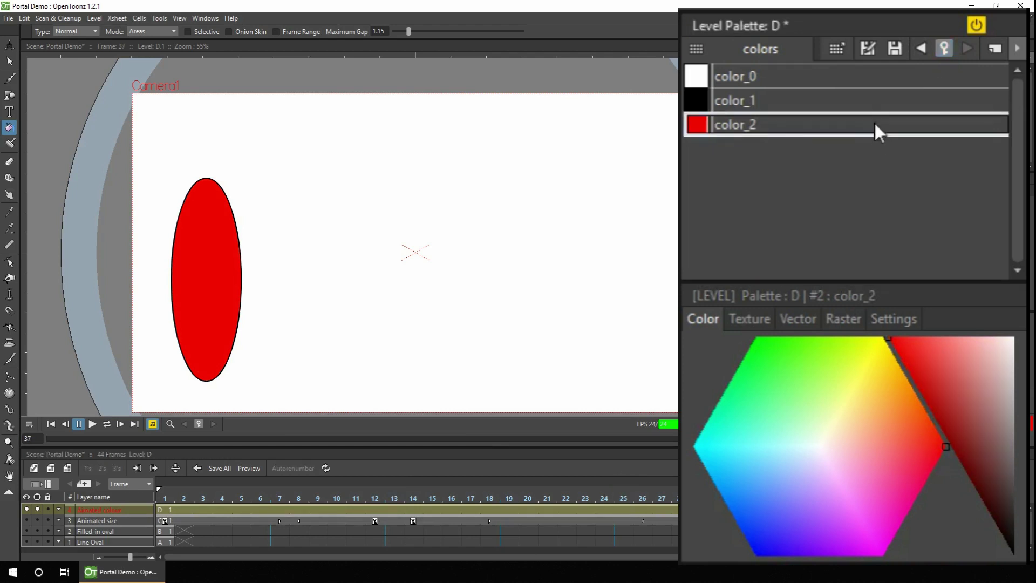
drag(895, 371, 889, 339)
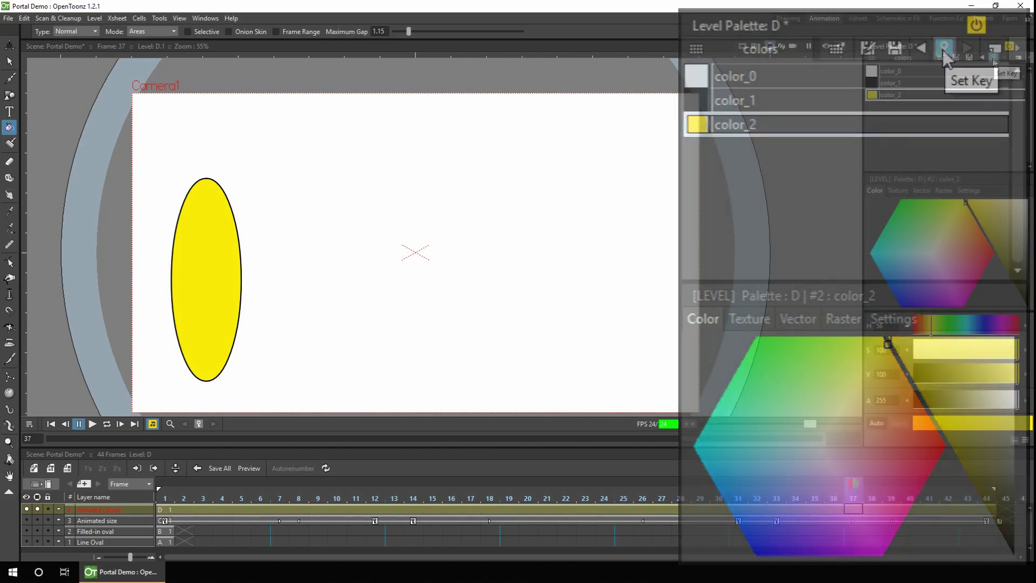
click(51, 424)
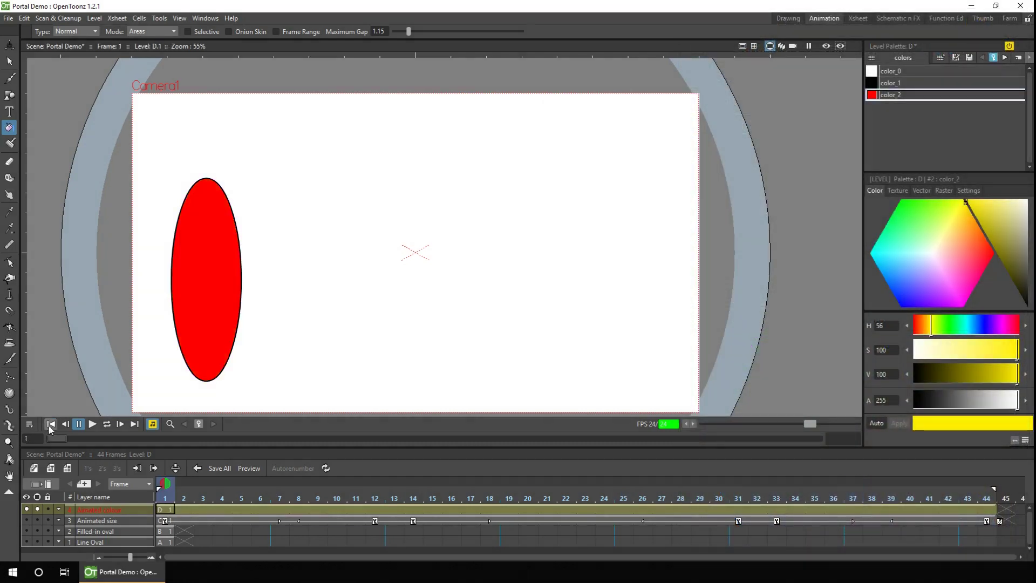
click(92, 424)
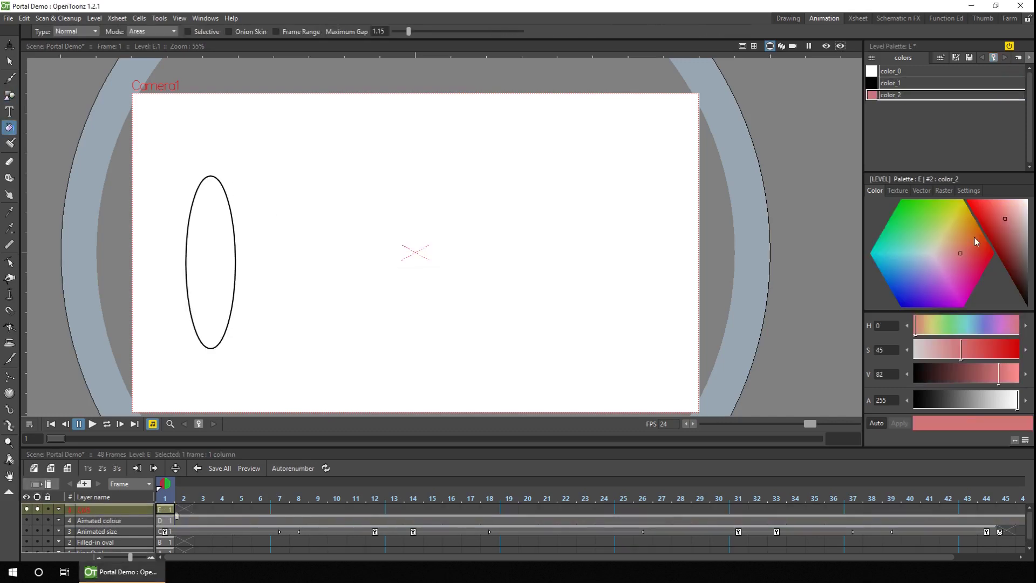
Fill level E's ellipse with a dark yellow color_2 and rename its layer Effects portal.
click(217, 214)
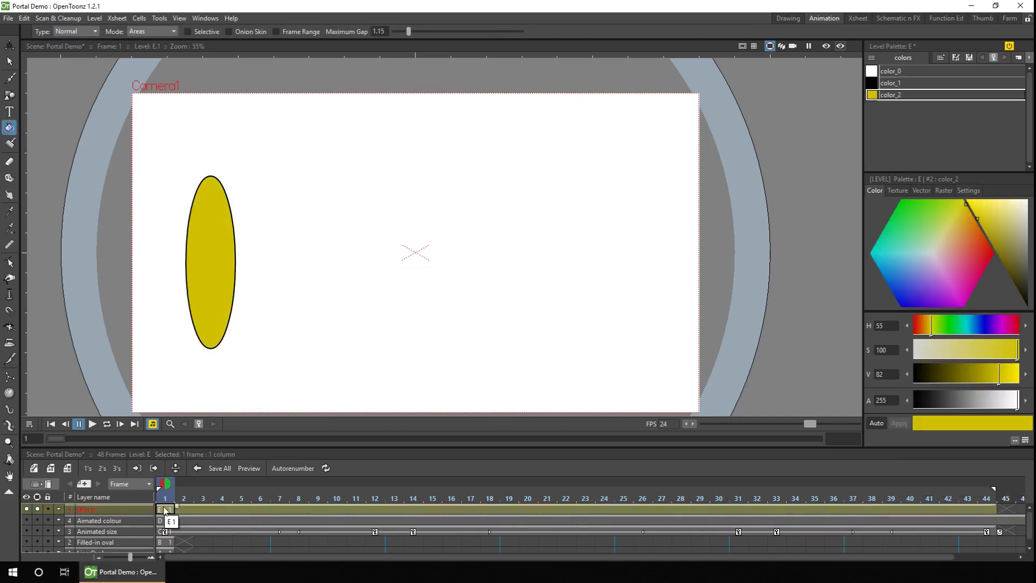
double_click(102, 519)
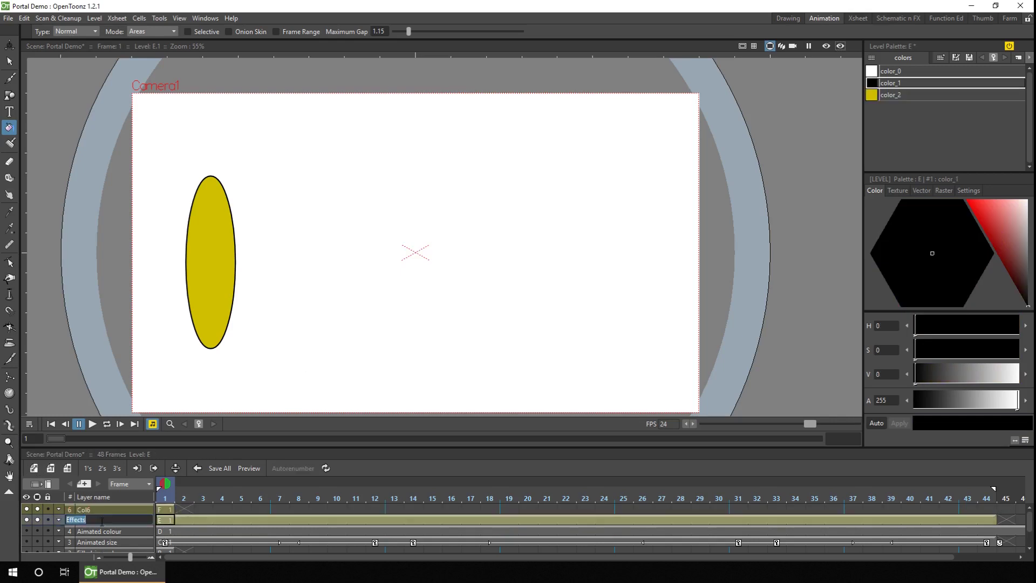
text(Effects portal)
key(Return)
Draw short blue brush strokes frame by frame on level F, from frame 1 to 21, beside and above the yellow ellipse.
click(165, 509)
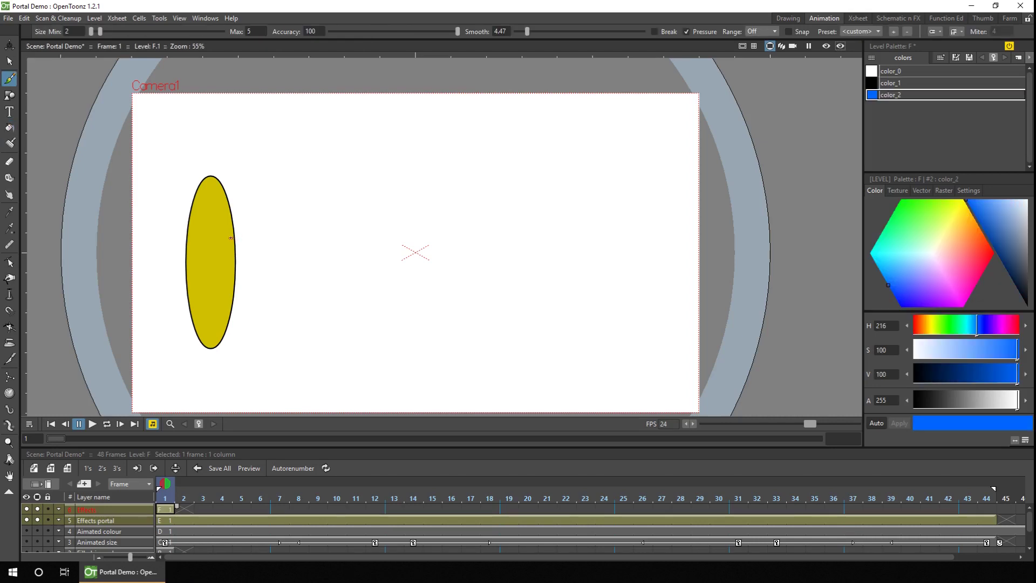
drag(231, 238, 246, 263)
key(period)
key(period)
key(period)
key(period)
key(period)
key(period)
key(period)
mouse_move(242, 205)
mouse_down()
mouse_move(253, 240)
mouse_move(273, 254)
mouse_up()
key(period)
key(period)
key(period)
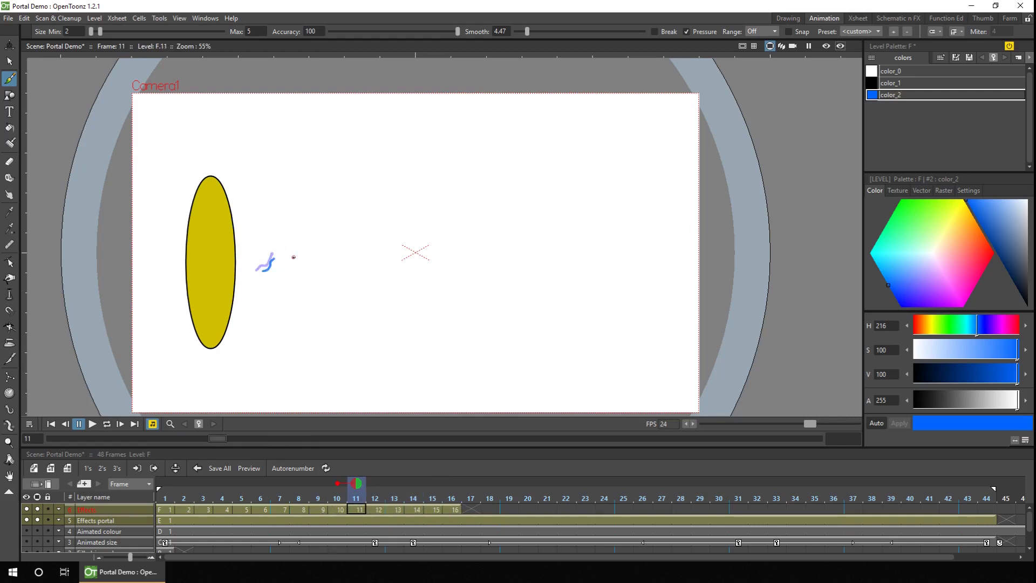
key(comma)
key(comma)
key(comma)
key(period)
key(period)
key(period)
key(period)
key(period)
key(period)
key(period)
key(period)
key(period)
key(period)
drag(232, 145, 246, 138)
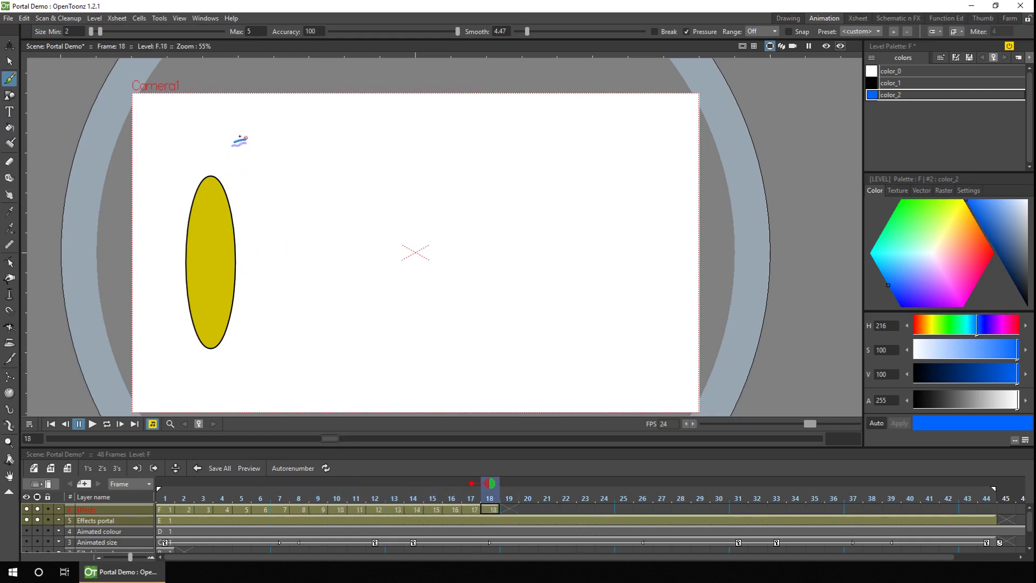
Return to frame 1 and play back the hand-drawn effects animation.
click(52, 424)
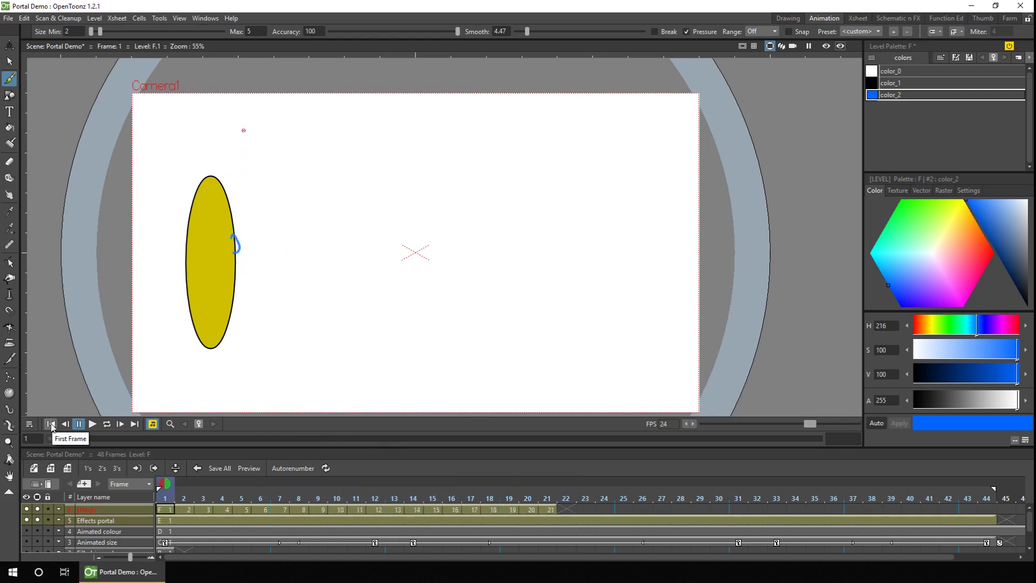
click(184, 498)
click(166, 498)
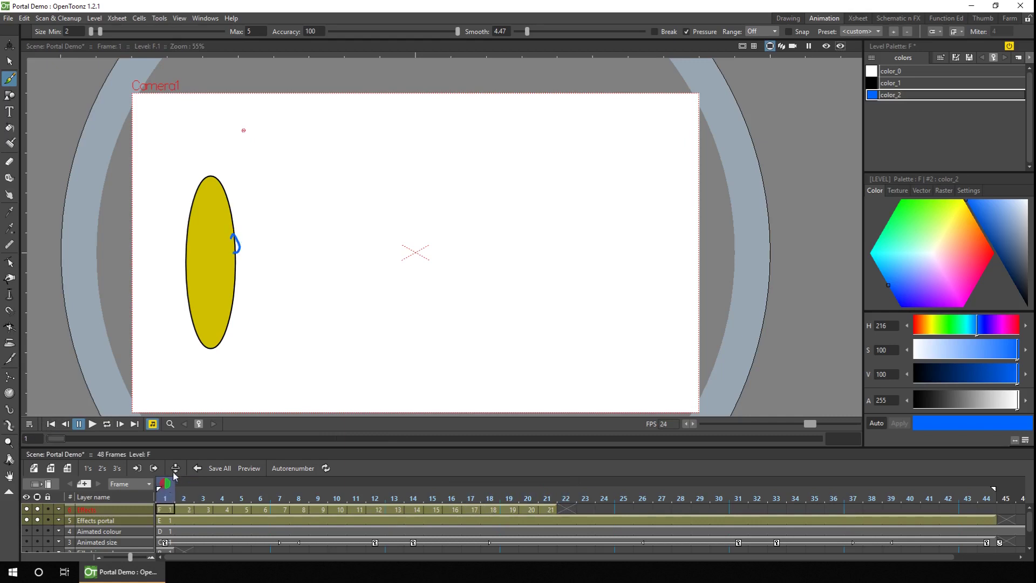
click(92, 425)
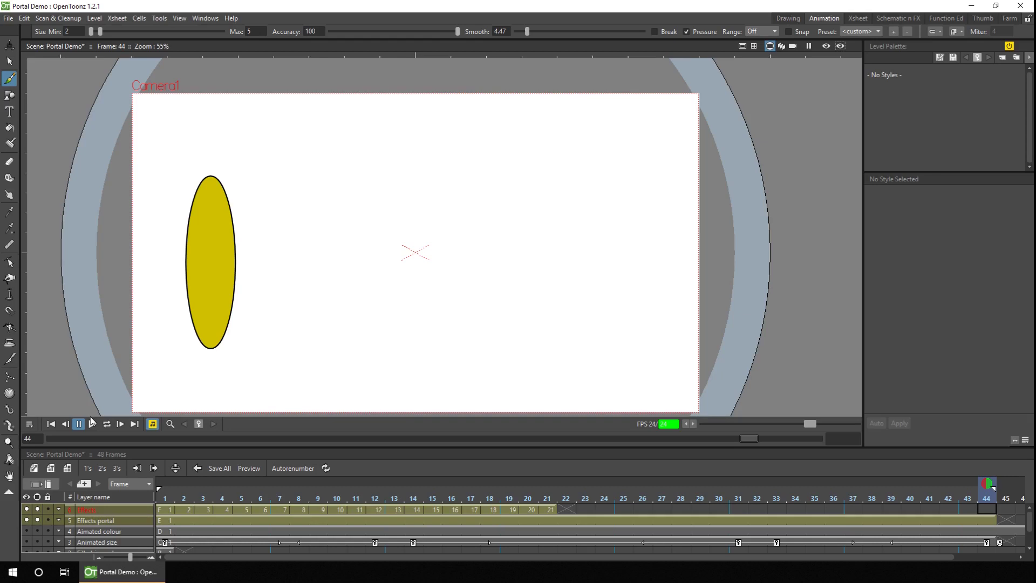
Switch to the Schematic n FX room and view the Stage schematic before returning to the FX schematic.
click(903, 19)
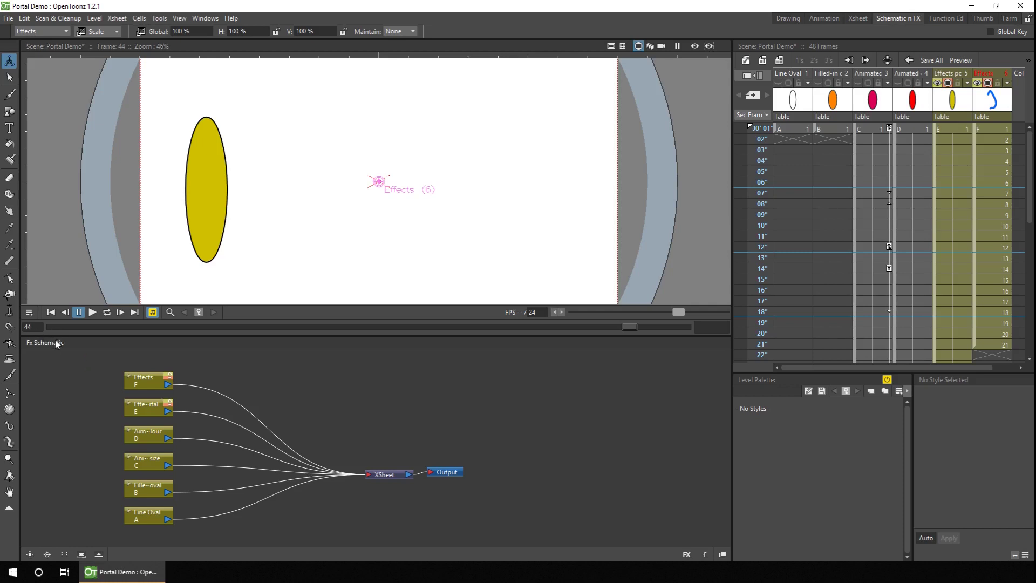
click(722, 554)
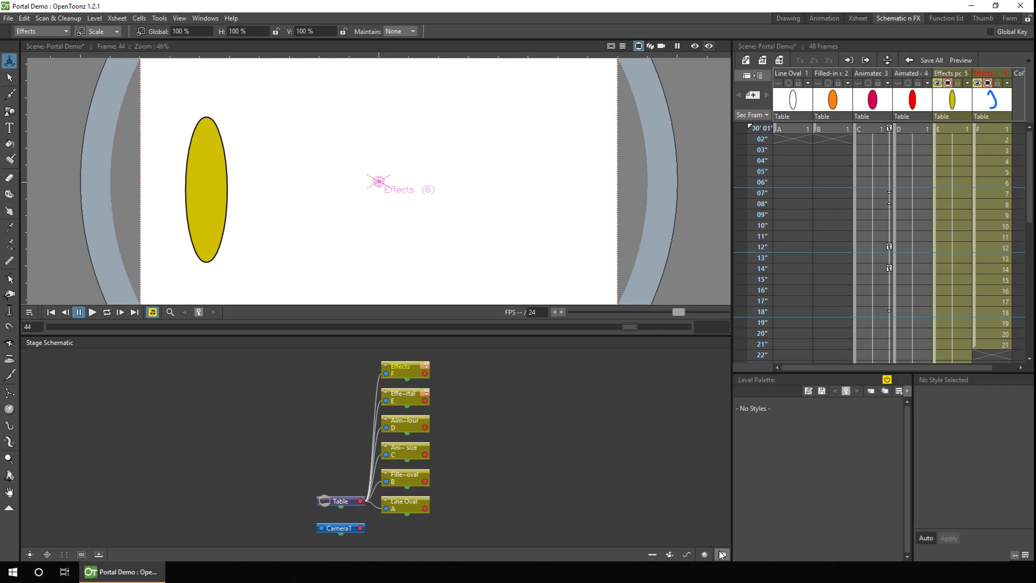
click(722, 554)
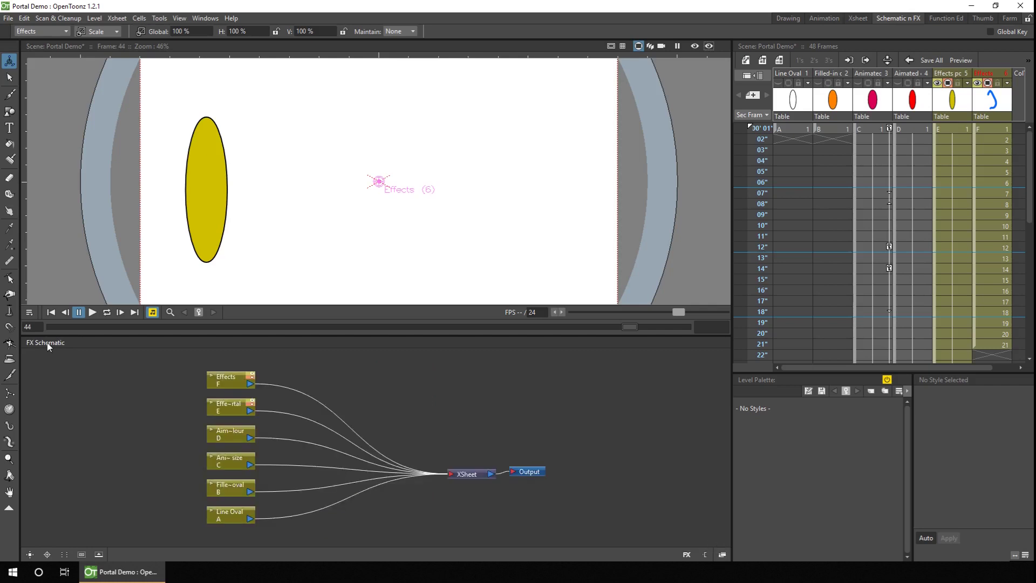
Insert a Glow effect from the Light category on the Effects node of level F.
click(222, 379)
right_click(222, 379)
mouse_move(261, 385)
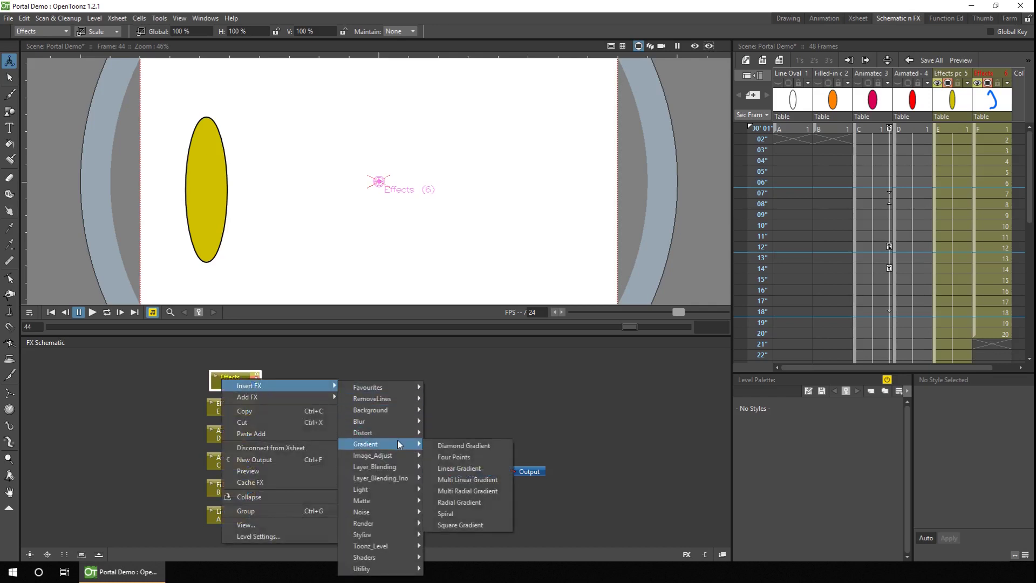
mouse_move(393, 432)
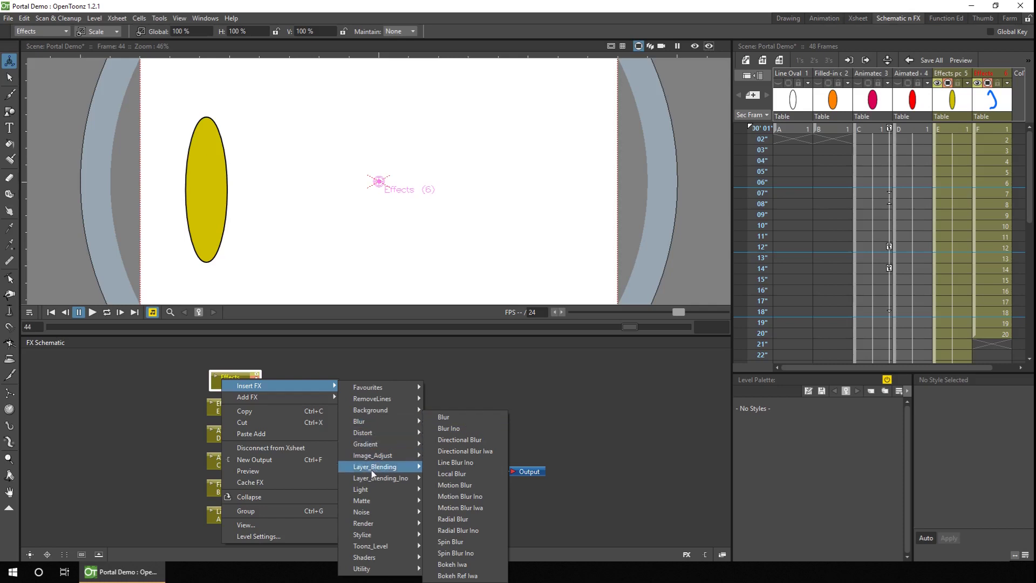
mouse_move(366, 490)
click(439, 506)
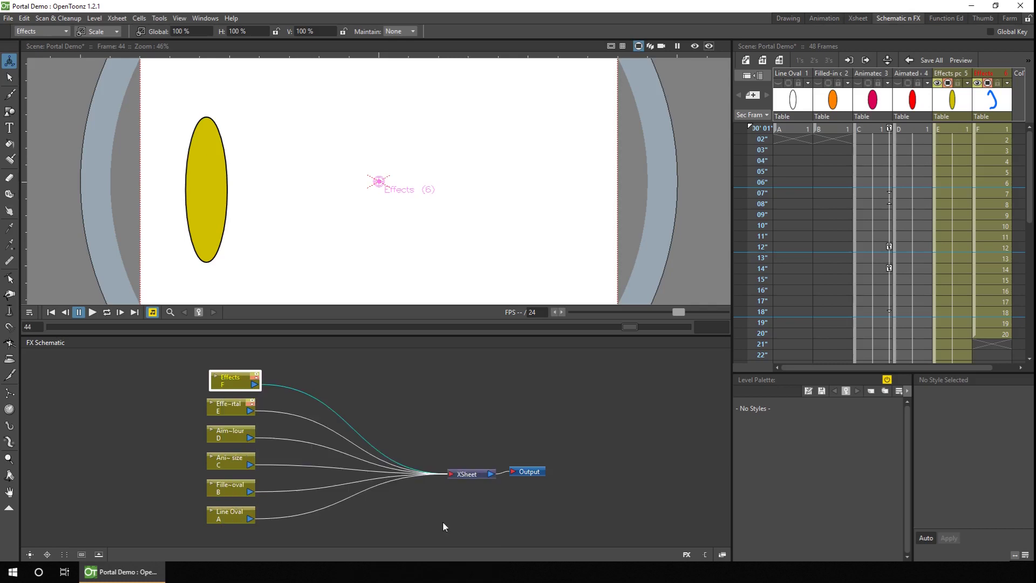
Preview the rendered glow at frame 9 and open the Glow01 node's settings, moving the dialog aside.
click(762, 215)
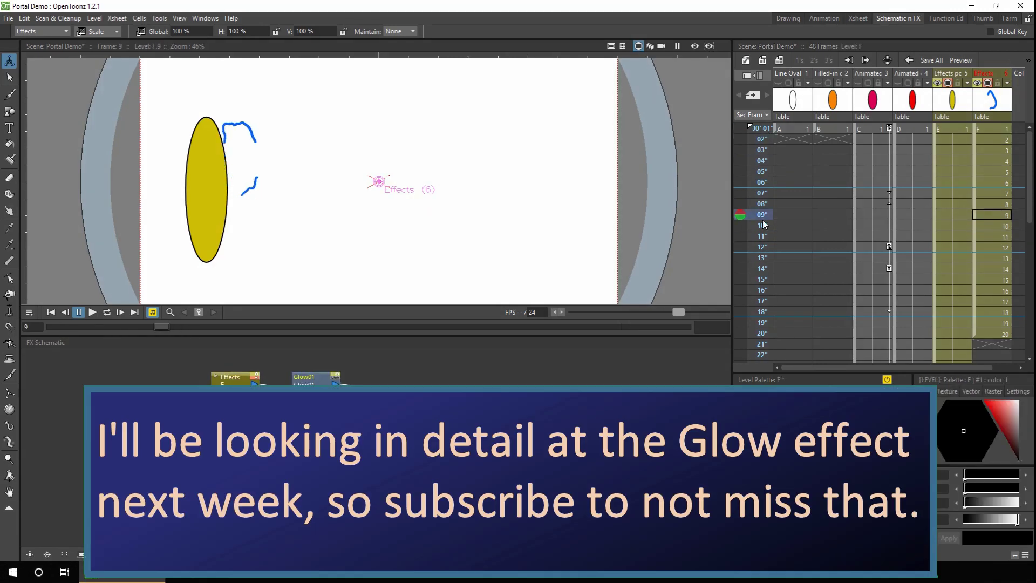
click(695, 47)
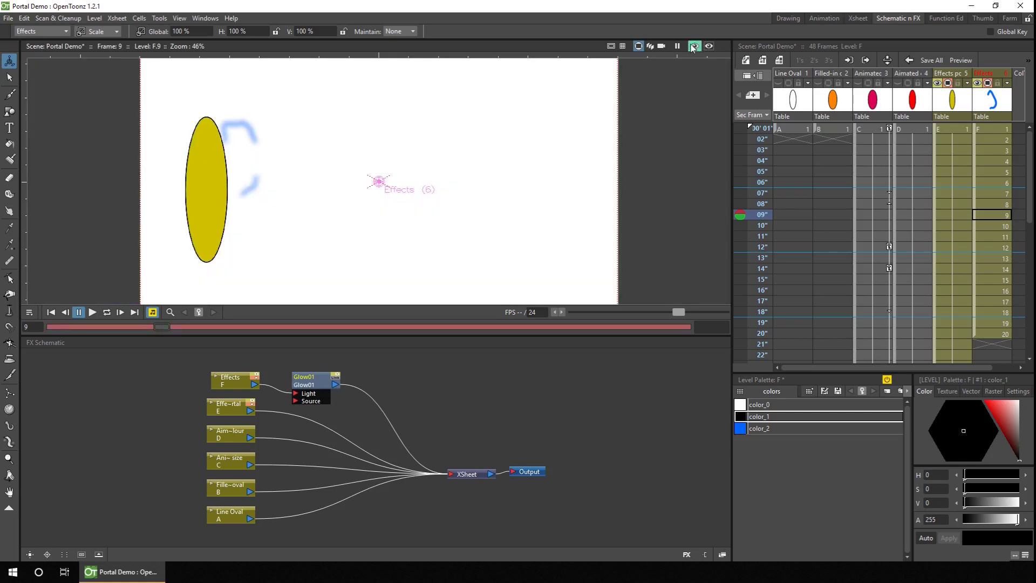
click(312, 384)
double_click(313, 384)
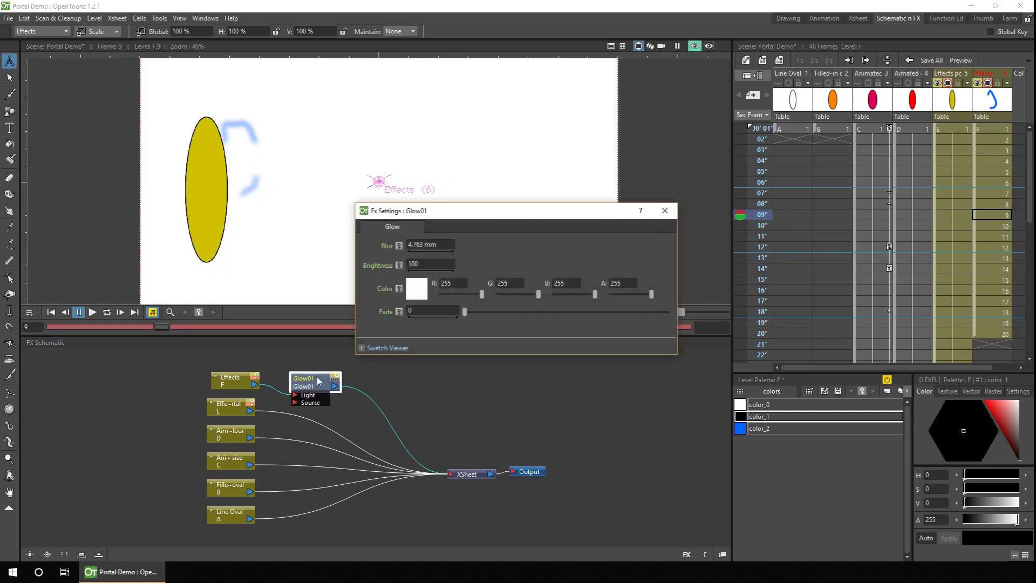
drag(507, 215, 553, 239)
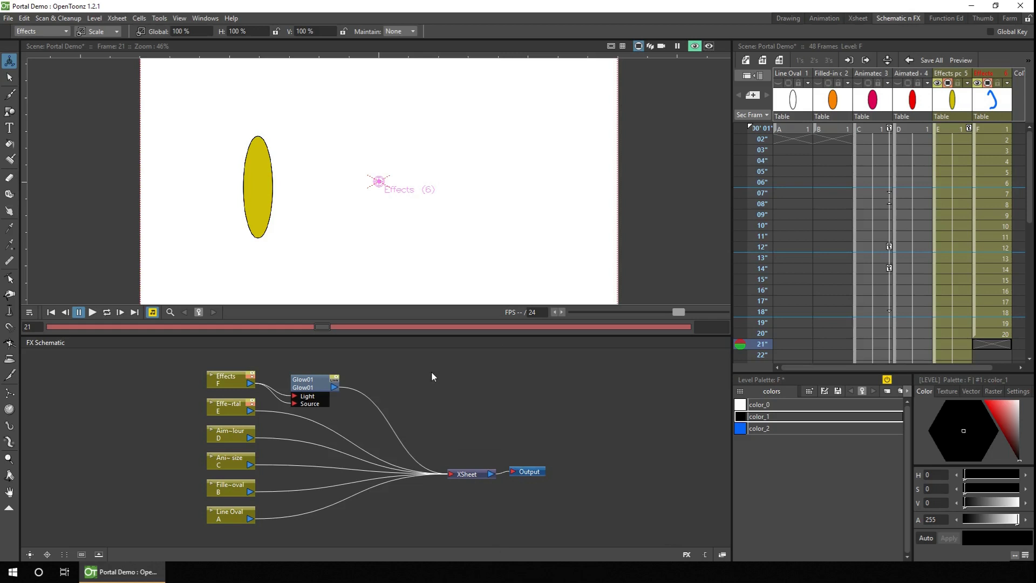
Add a standard Particles effect from the Render category to an empty area of the FX schematic.
right_click(426, 377)
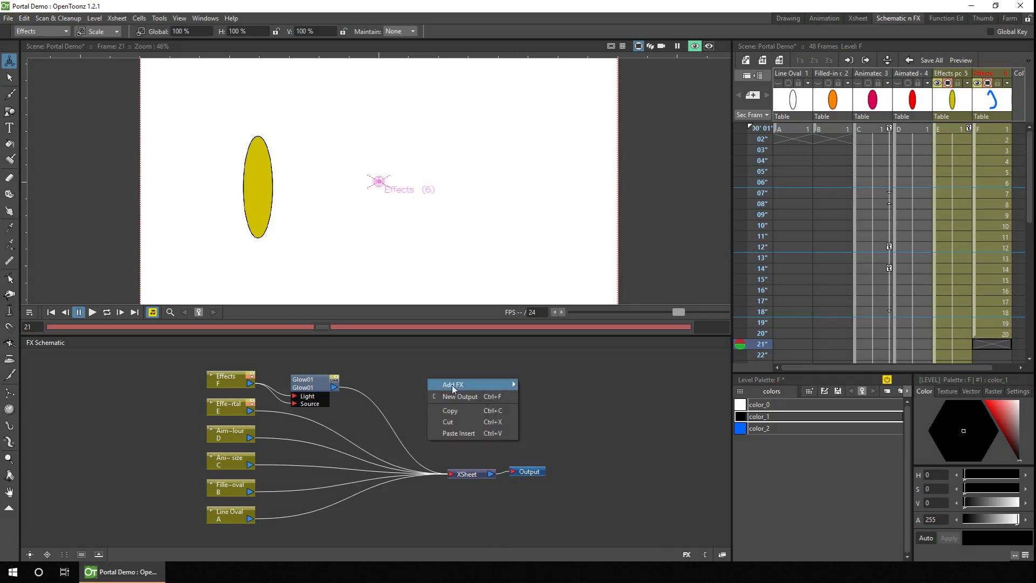
mouse_move(486, 384)
mouse_move(546, 435)
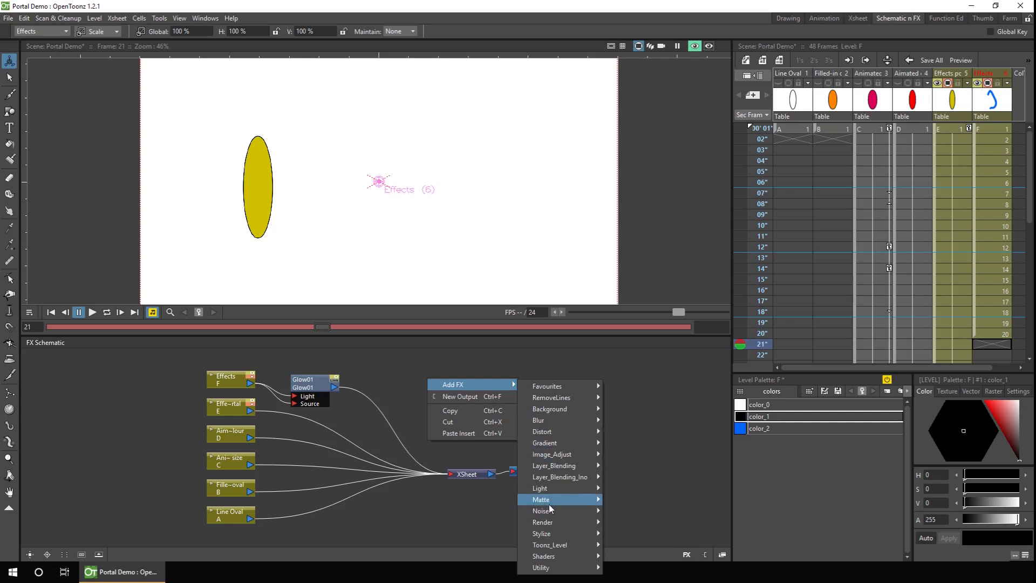
mouse_move(558, 524)
mouse_move(638, 548)
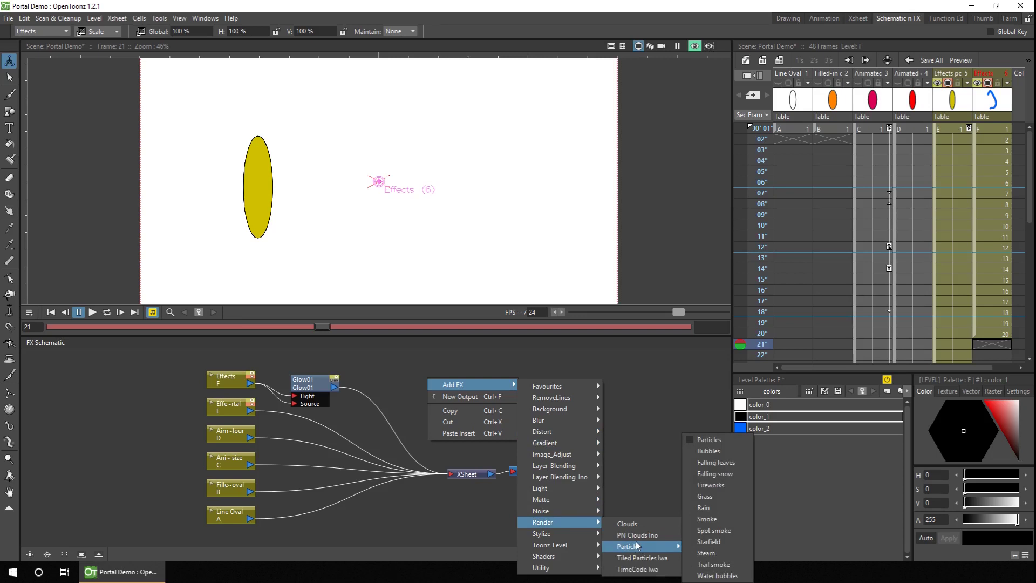
click(714, 439)
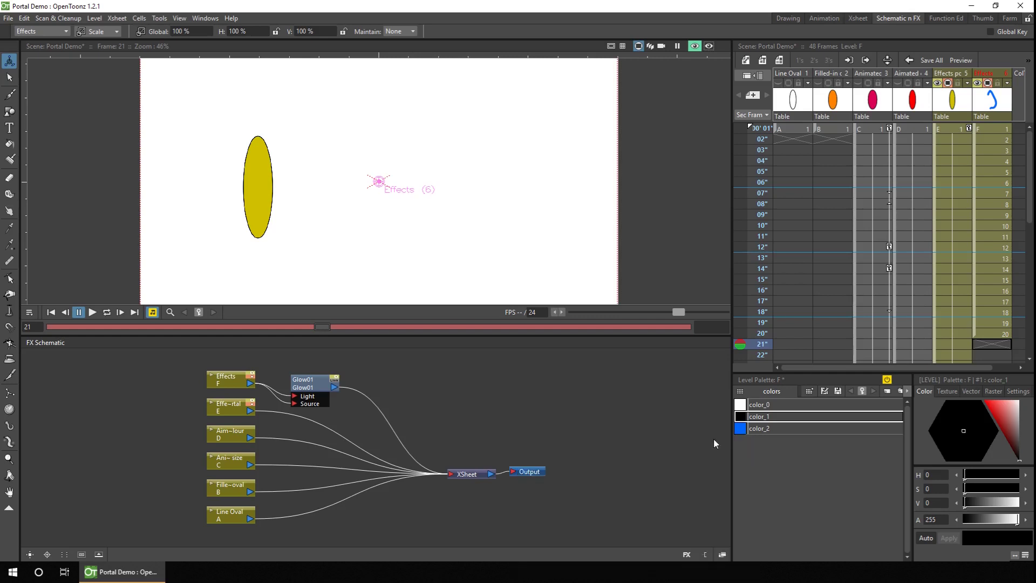
Examine the Particles effect's birth, environment, animation and colour settings, and close the dialog.
double_click(443, 388)
click(402, 252)
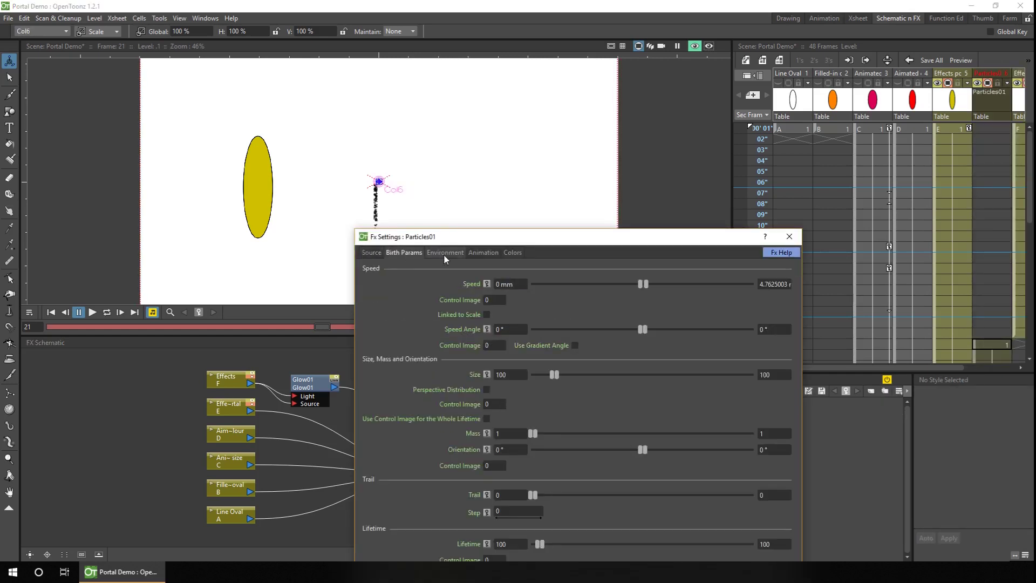
click(444, 253)
click(482, 253)
click(517, 253)
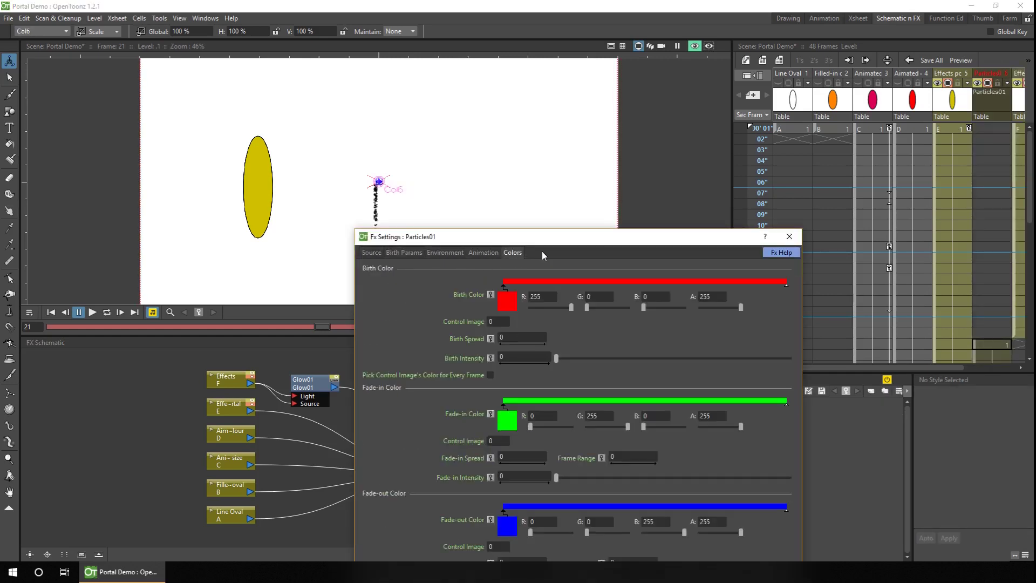
click(789, 237)
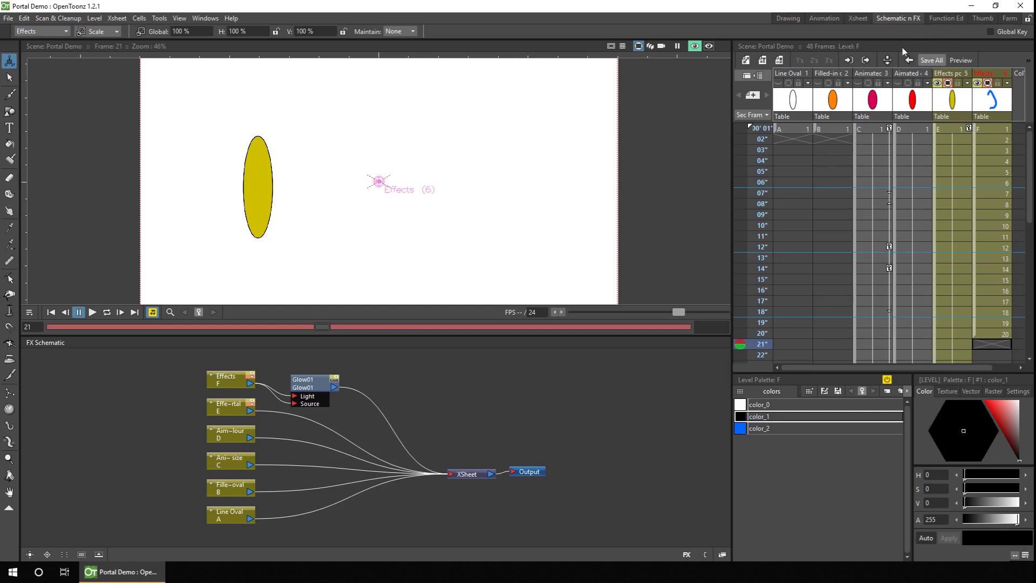
Create a new scene and save it as Portal project in the Animating a Portal scenes folder.
click(8, 18)
mouse_move(22, 25)
click(178, 30)
key(ctrl+s)
text(Portal project)
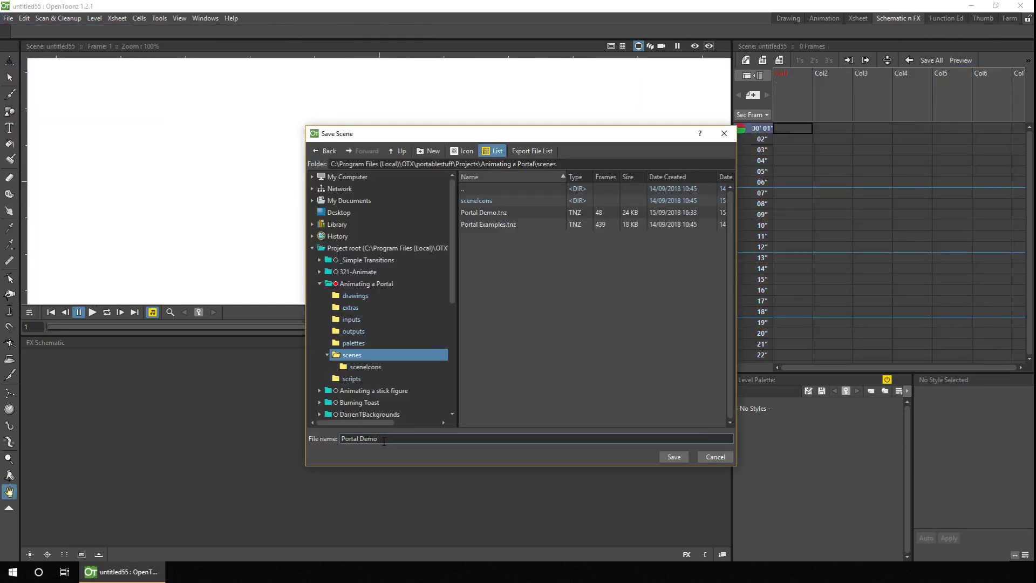
key(Return)
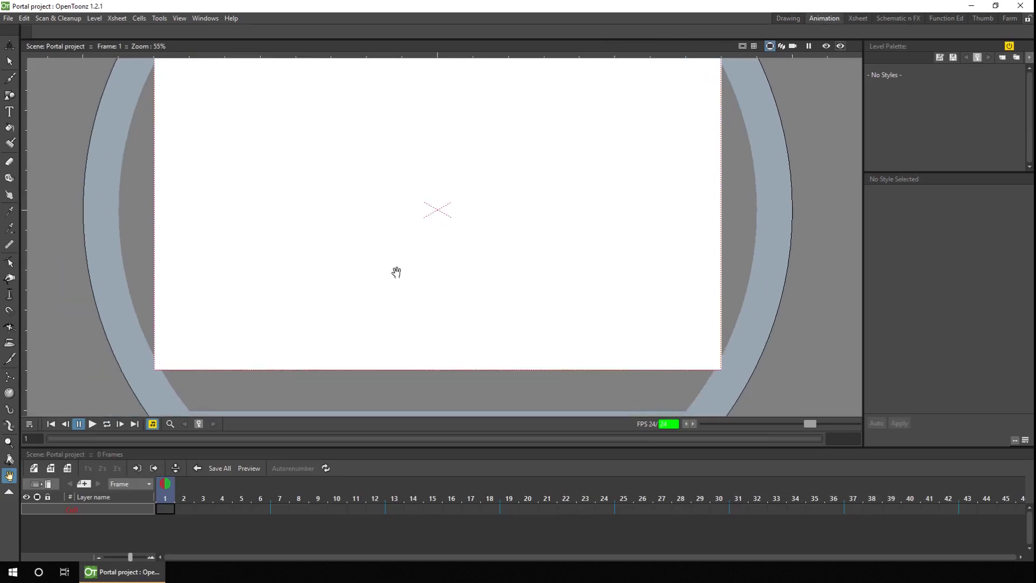
Load Portal Demo.tnz from its original location as a sub-xsheet in the new scene and play it.
click(9, 18)
mouse_move(65, 42)
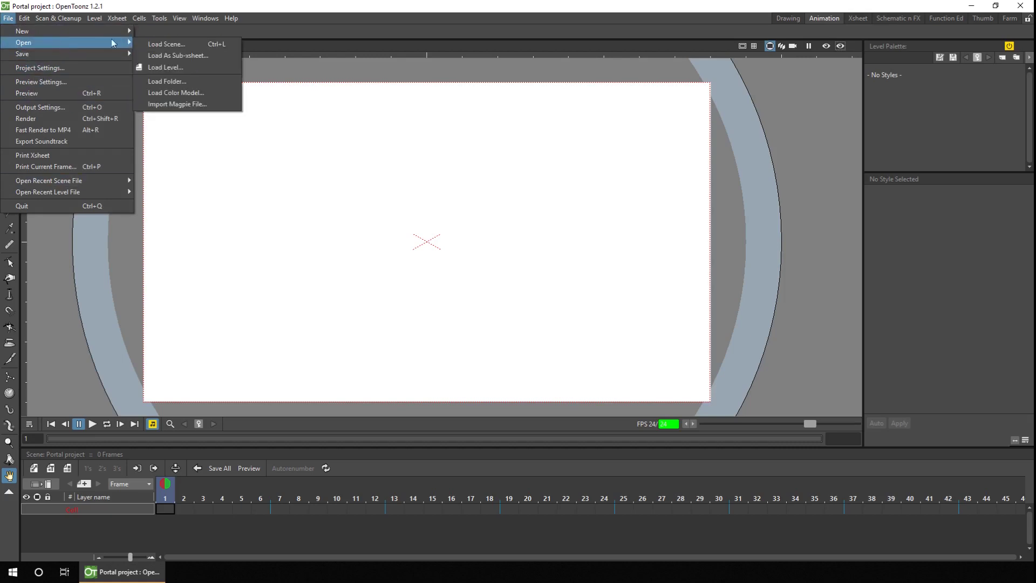
click(210, 55)
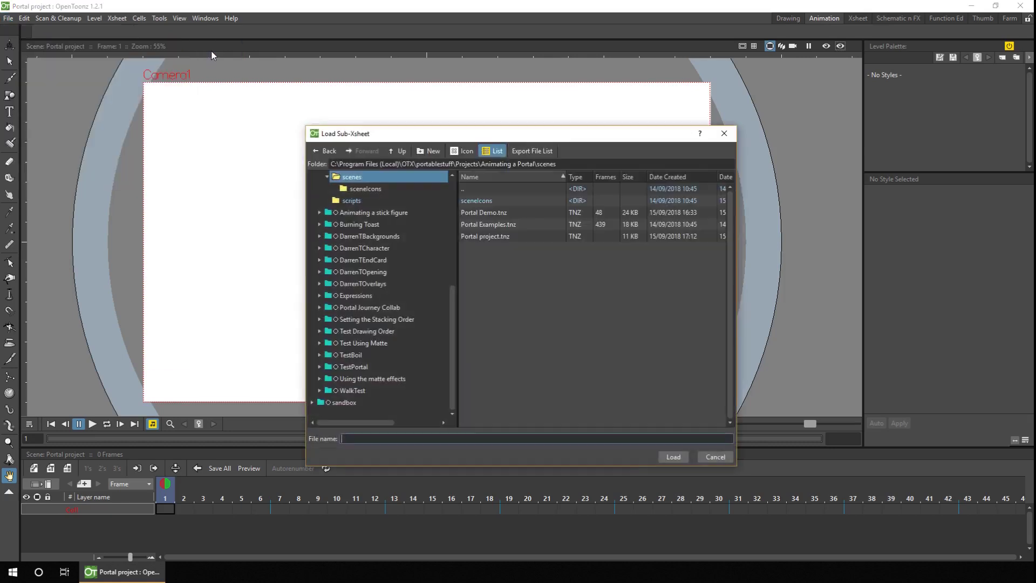
click(500, 212)
click(674, 457)
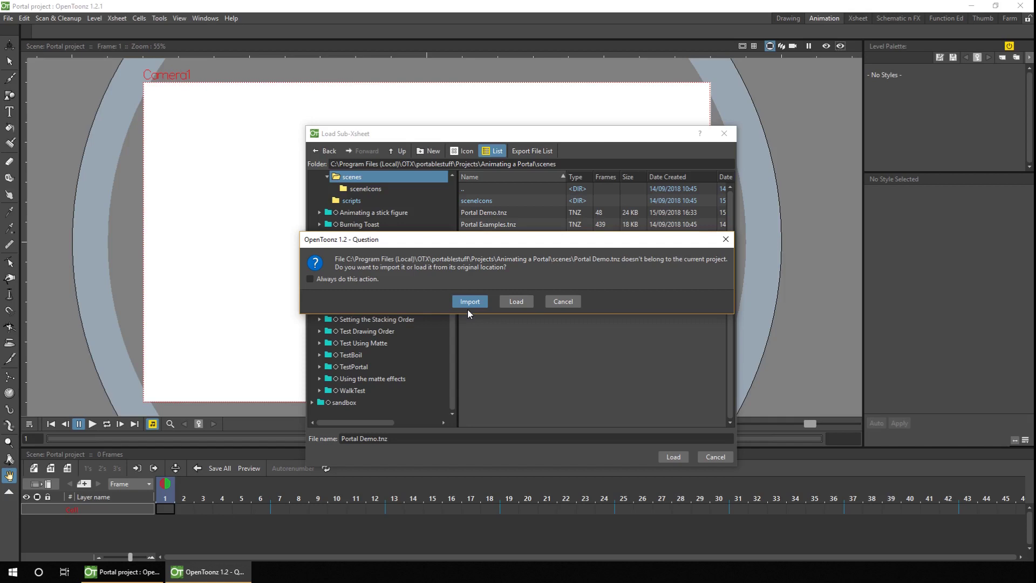
click(516, 300)
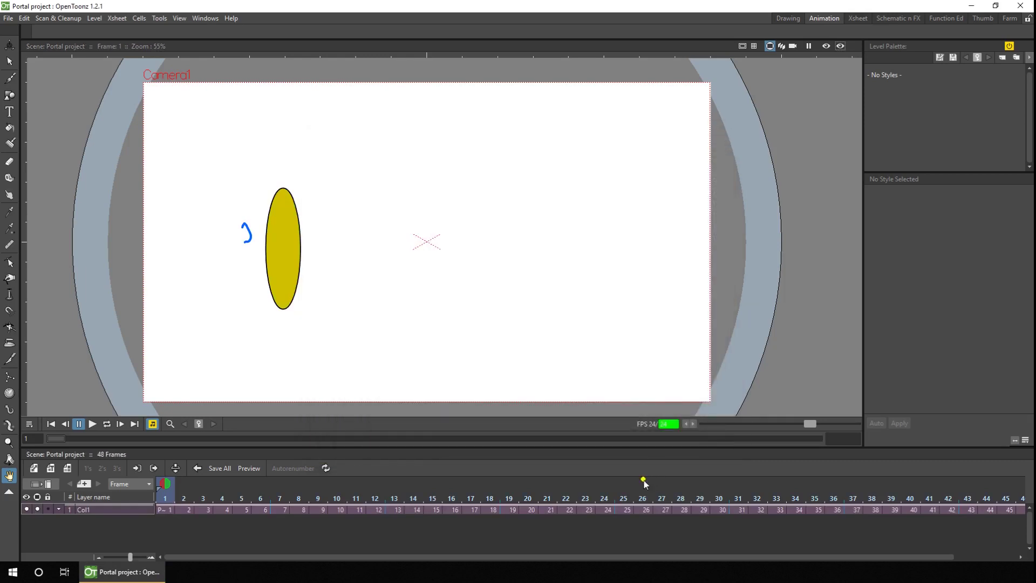
click(92, 424)
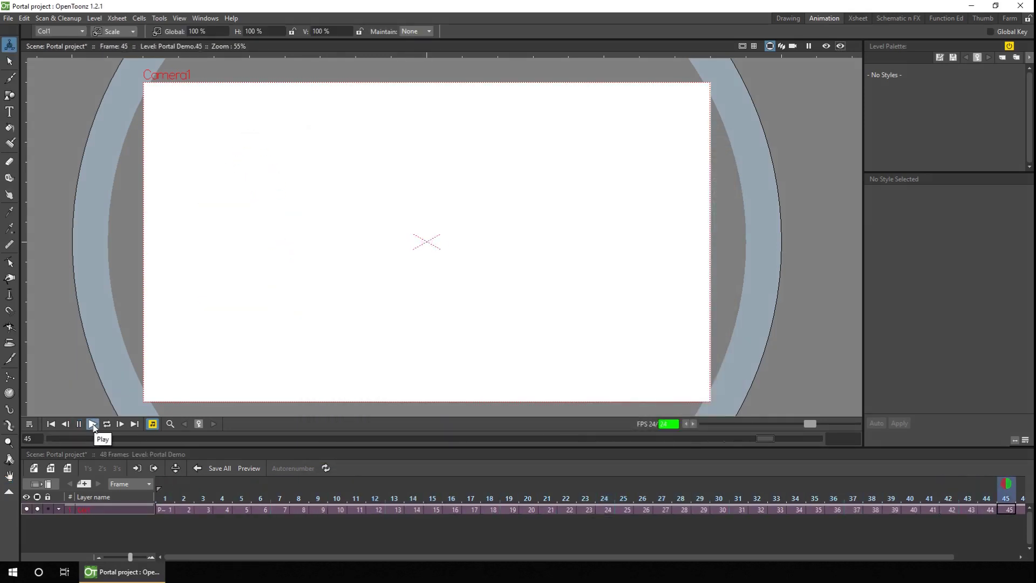